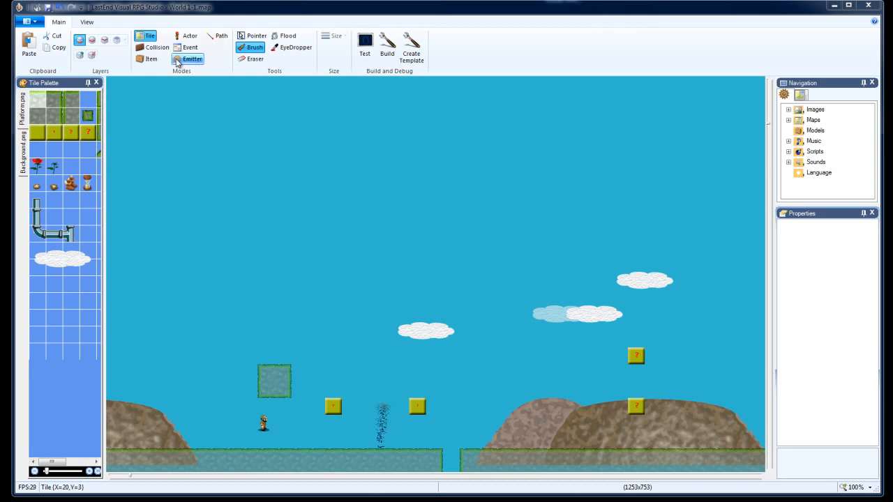
- Place a Cloud item on the first layer beside the existing cloud and another on the second layer above the floating block
left_click(152, 63)
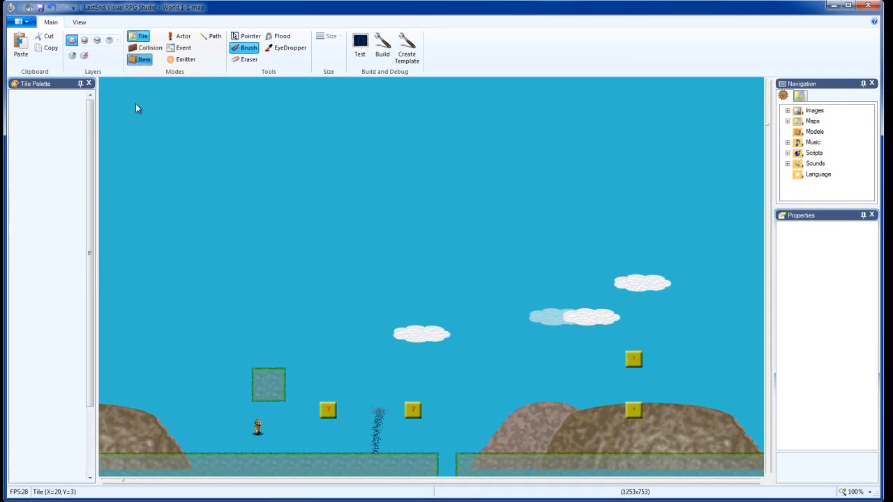
left_click(29, 199)
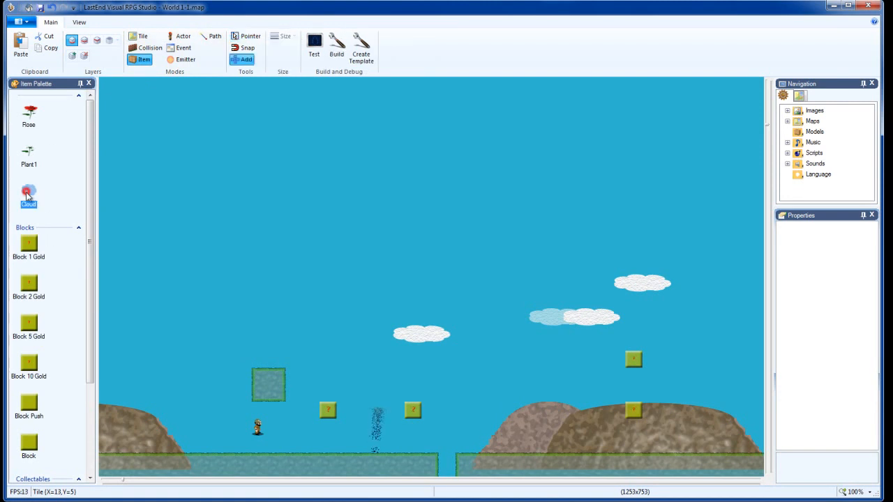
left_click(329, 304)
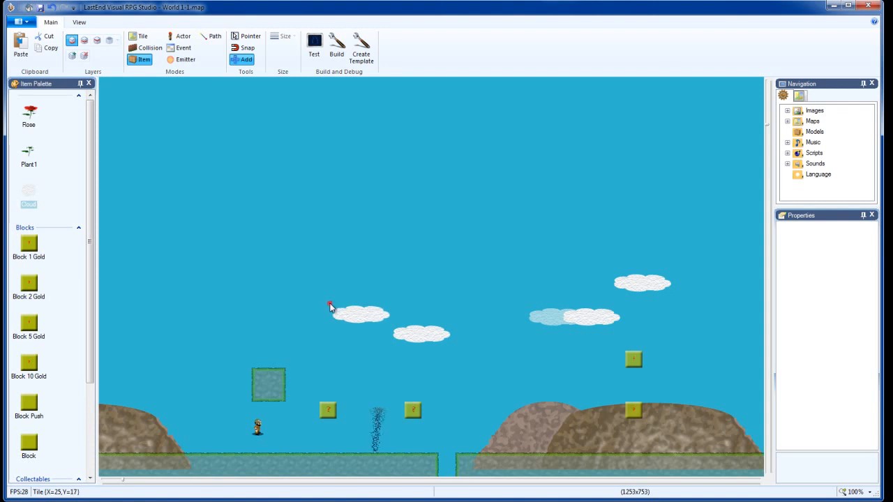
left_click(83, 40)
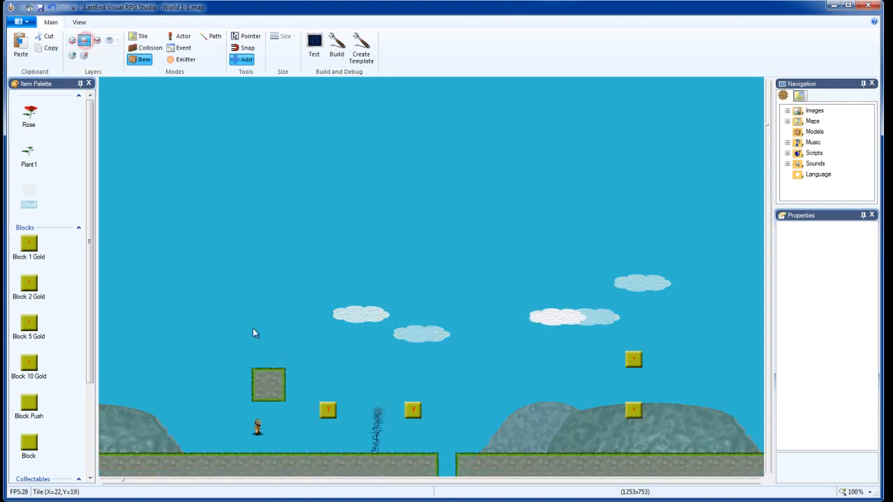
left_click(251, 279)
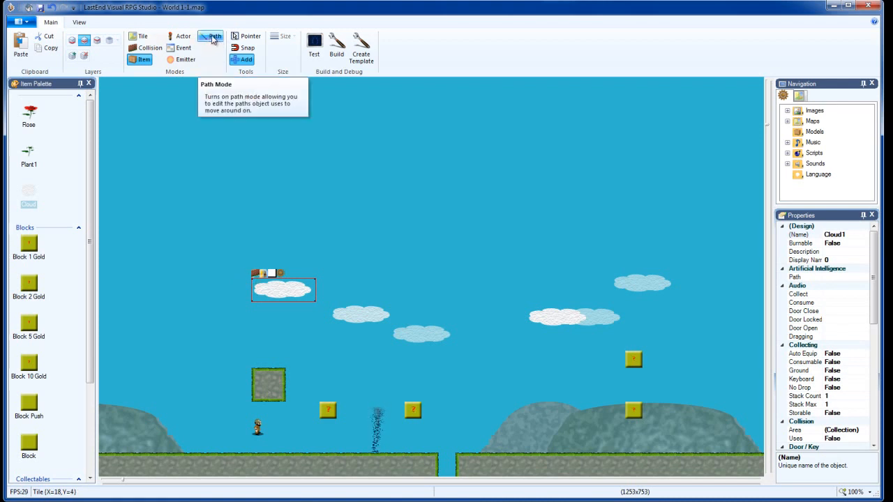
- Create a three-point path starting left of the two new clouds and running rightwards across the sky
right_click(235, 249)
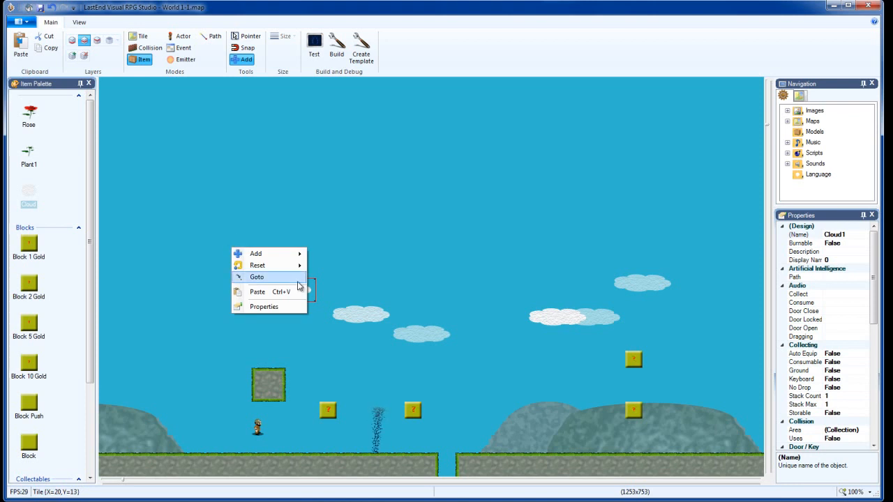
mouse_move(294, 257)
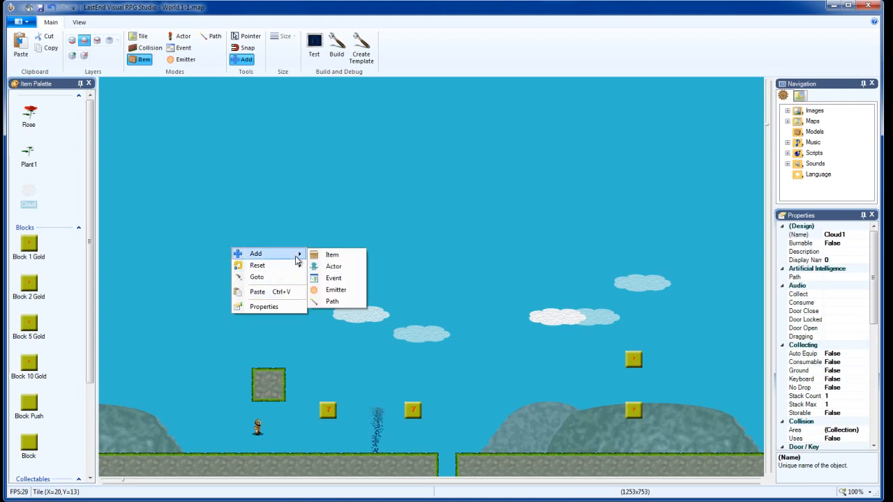
left_click(331, 305)
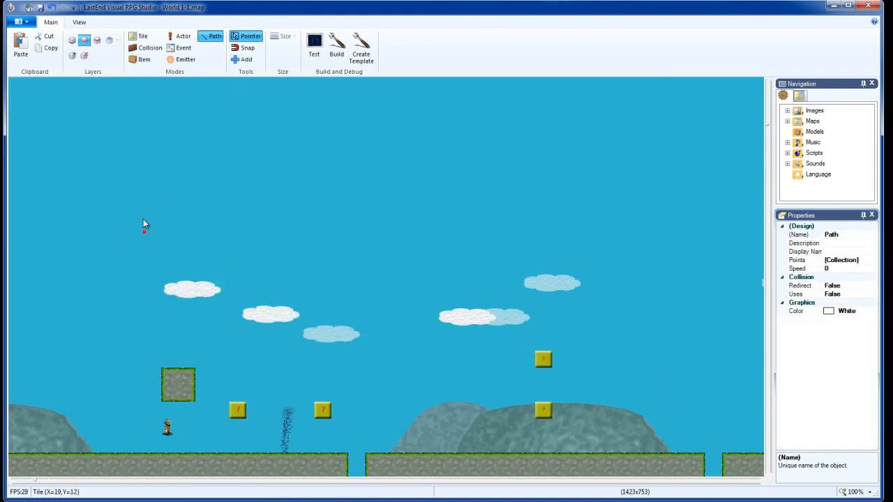
left_click_drag(143, 232, 132, 272)
left_click(244, 39)
left_click(244, 59)
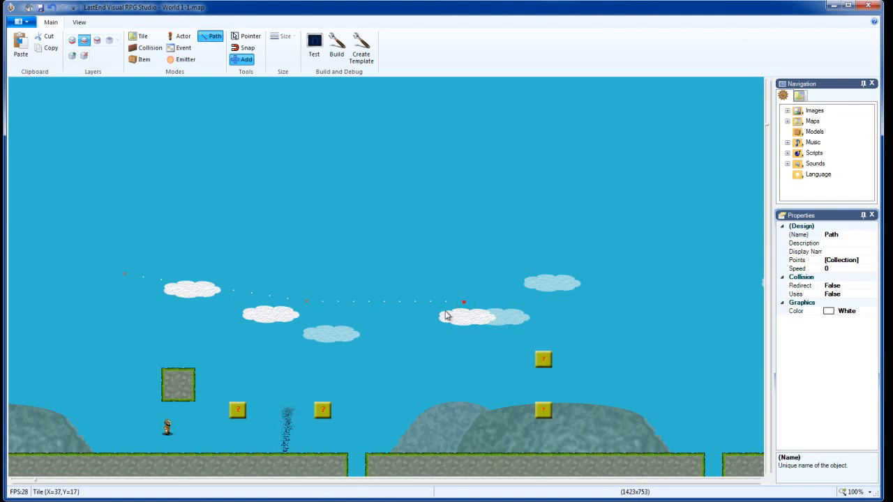
- Reposition the path's middle point, trying snapping on and off, so it lies roughly in line between the two end points
left_click(246, 36)
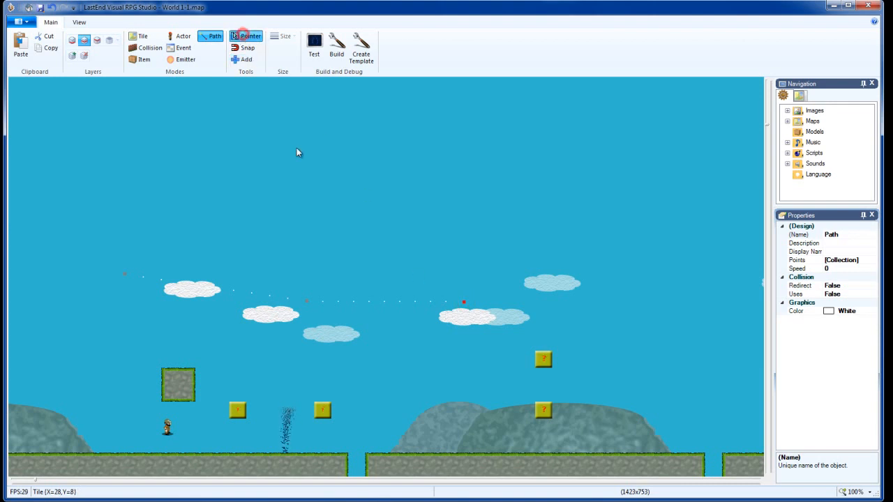
left_click_drag(307, 302, 309, 281)
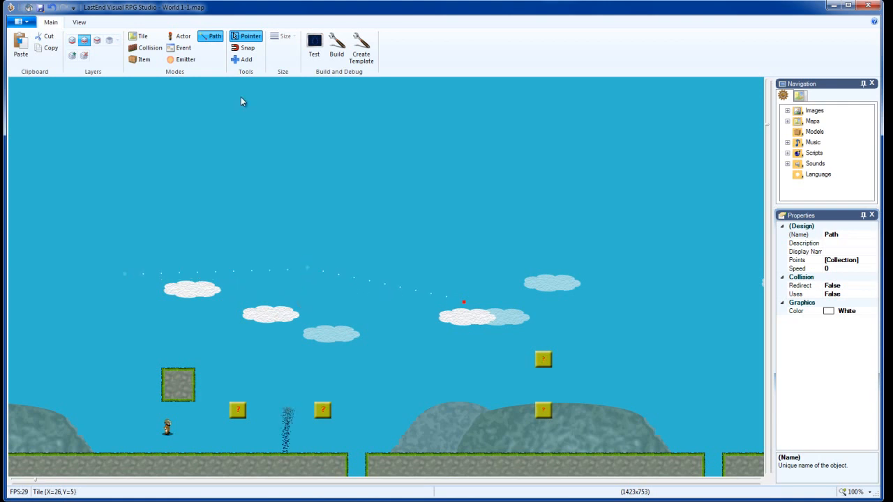
left_click(244, 47)
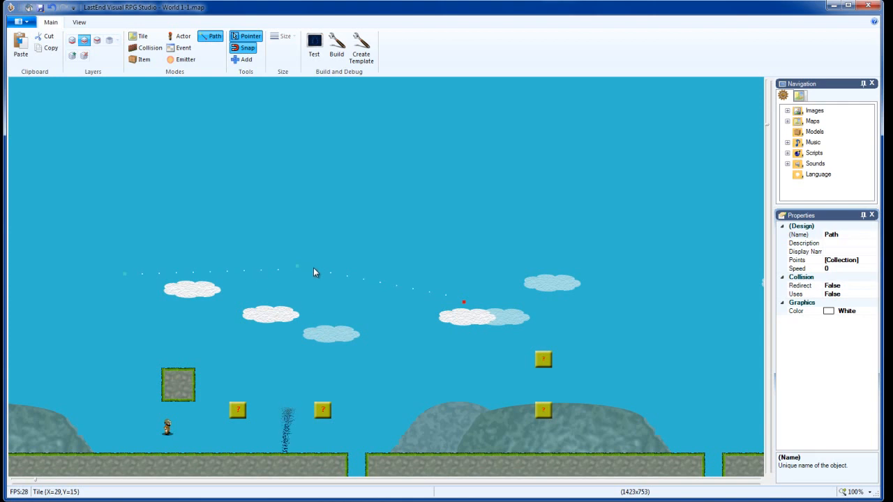
left_click(244, 47)
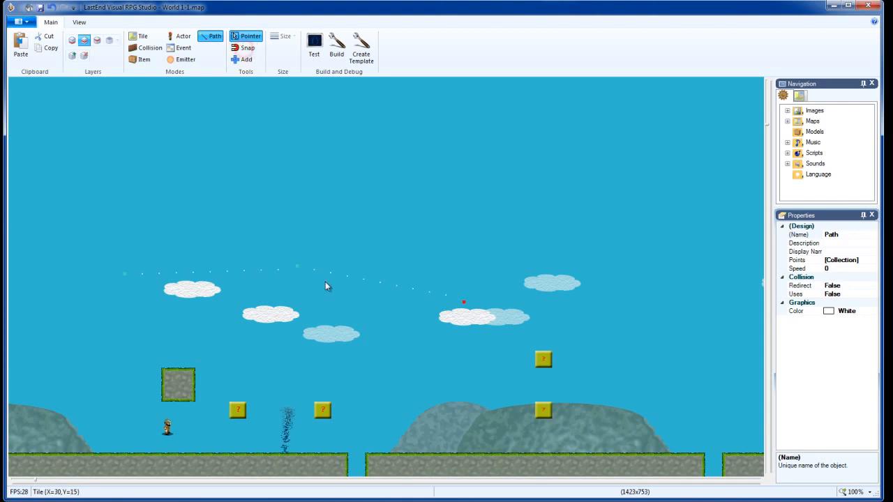
left_click_drag(298, 268, 318, 290)
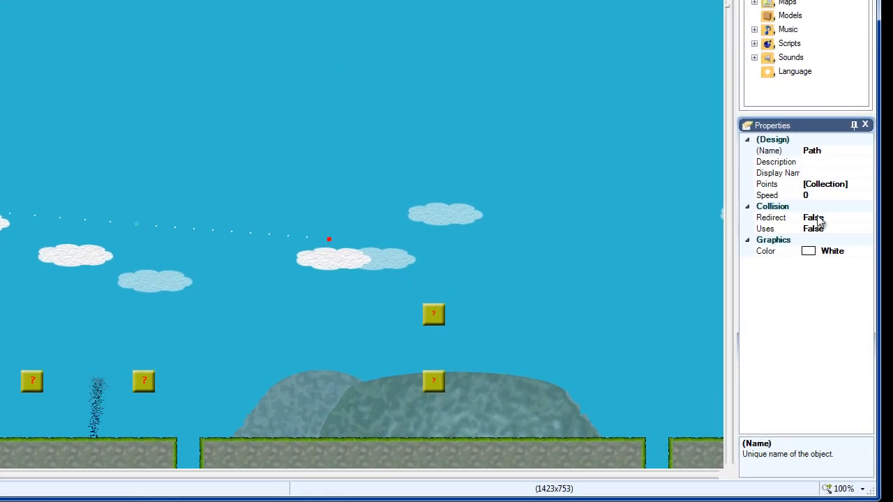
- Rename the path as PathCloud
left_click(830, 150)
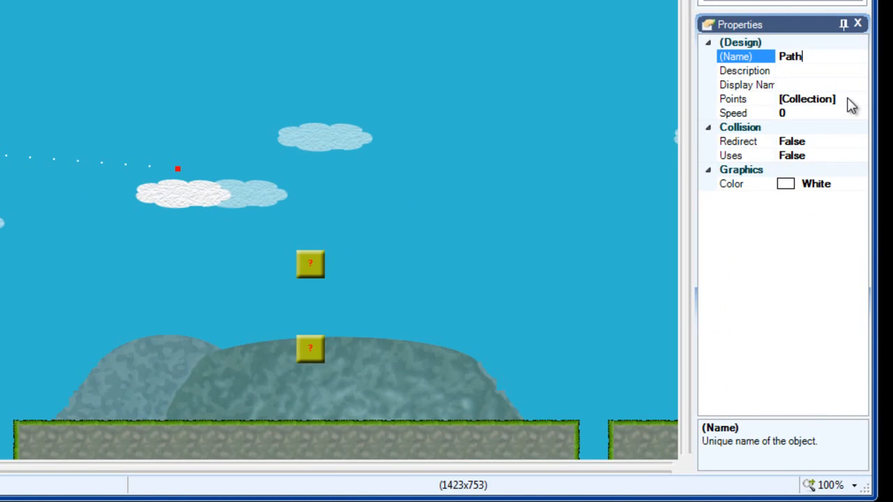
type("Could")
key("BackSpace")
key("BackSpace")
key("BackSpace")
key("BackSpace")
type("loud")
- Enlarge the property description area to read the Speed explanation, and set PathCloud's speed to 1
left_click(804, 113)
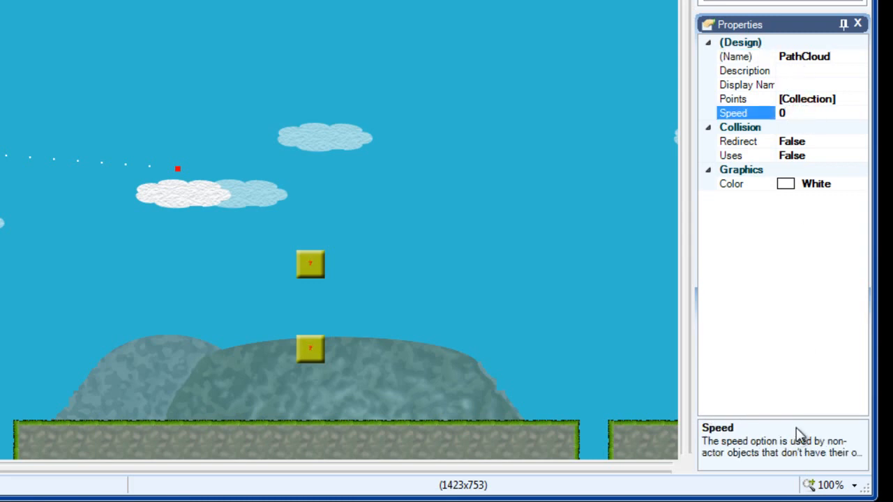
left_click_drag(797, 413, 793, 348)
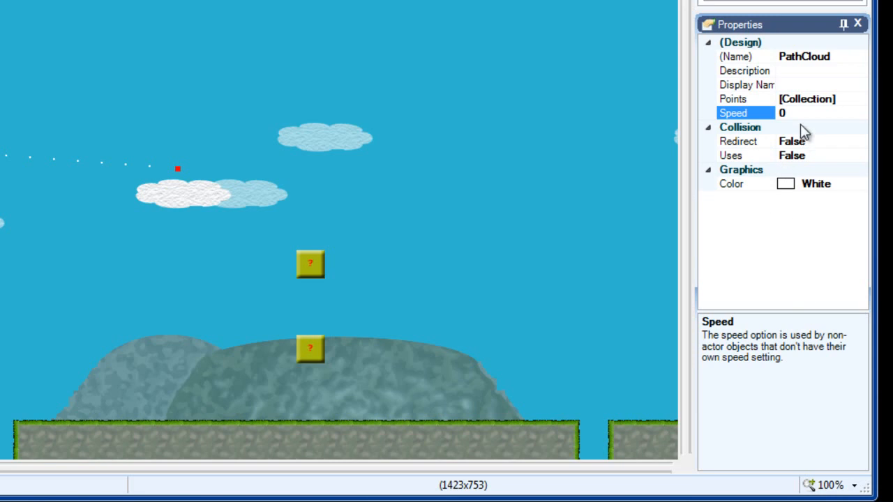
left_click(794, 113)
double_click(795, 113)
type("1")
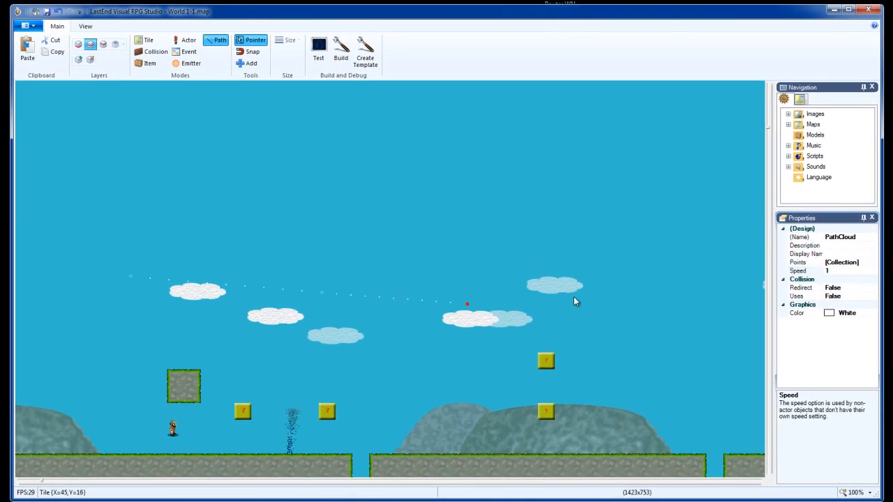
- Select the cloud item placed on the first layer and assign PathCloud as its path
left_click(148, 64)
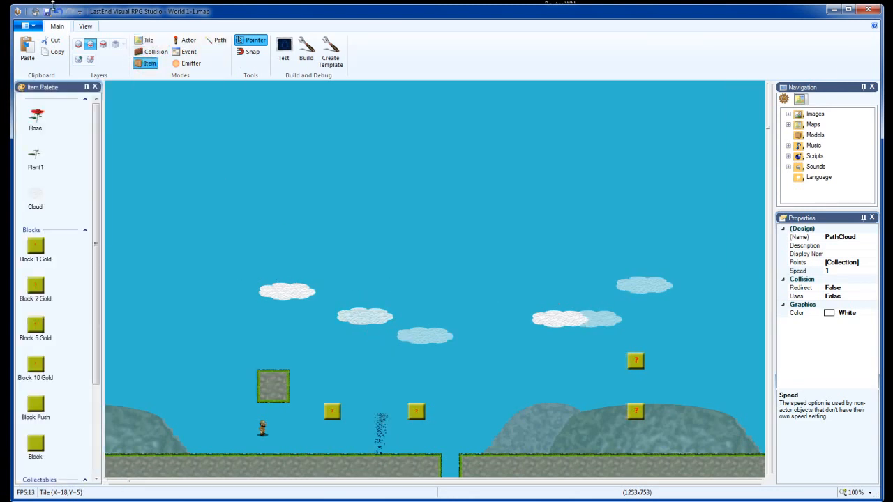
left_click(78, 43)
left_click(358, 318)
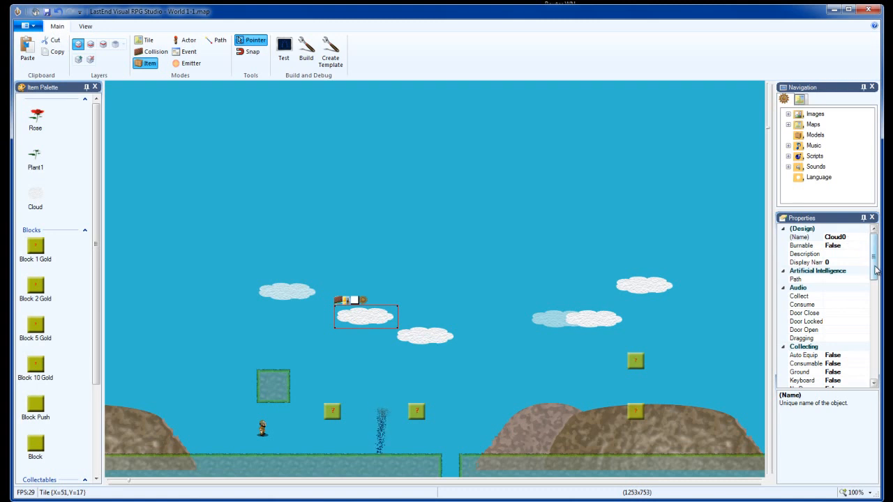
mouse_move(877, 270)
left_mouse_down()
mouse_move(877, 281)
mouse_move(875, 269)
left_mouse_up()
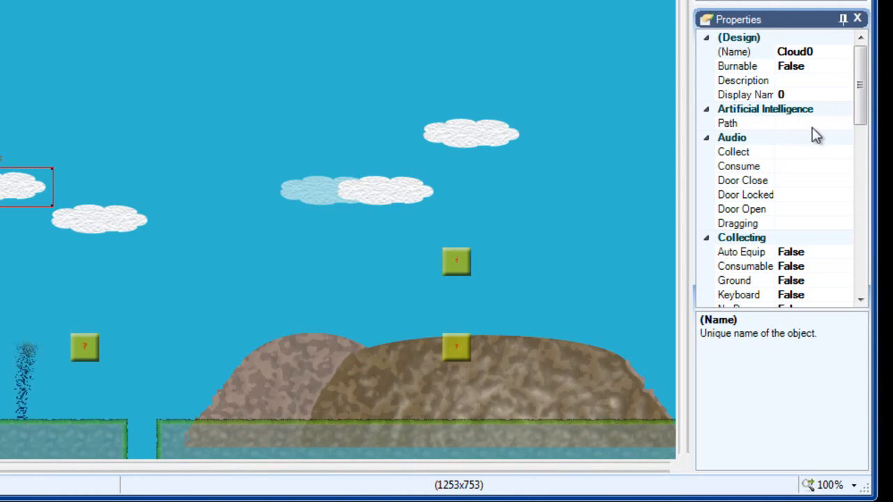
left_click(812, 126)
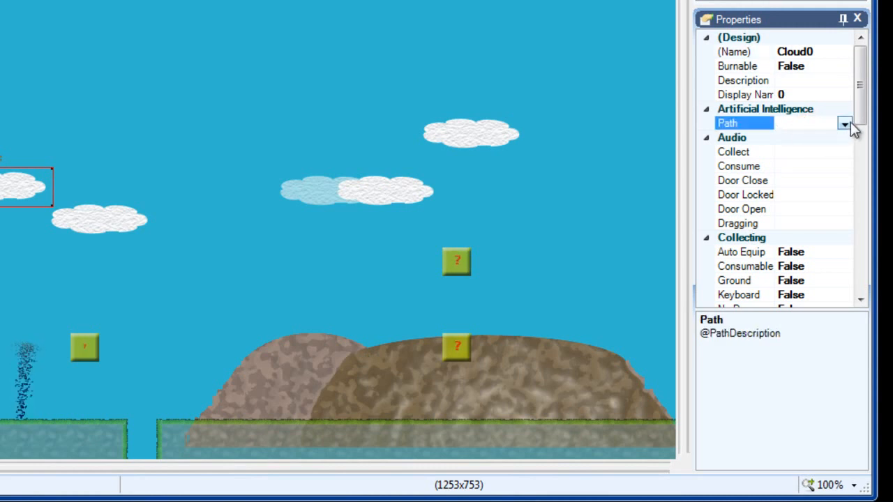
left_click(845, 124)
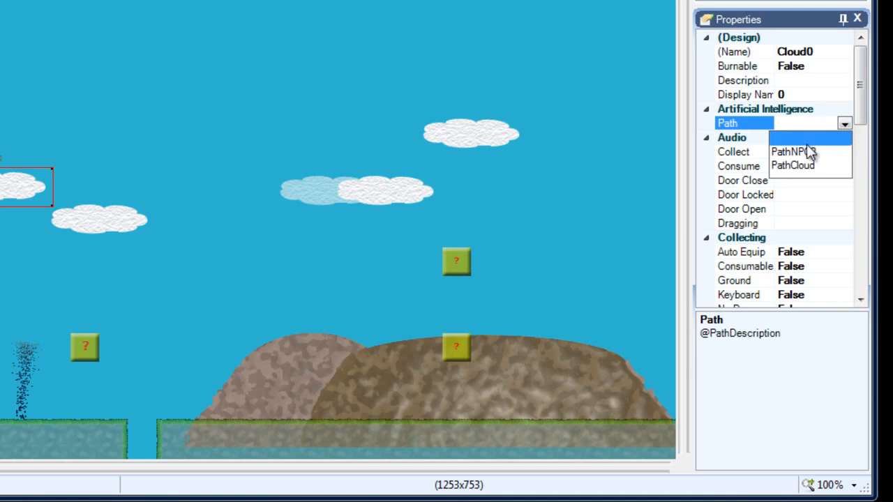
left_click(800, 172)
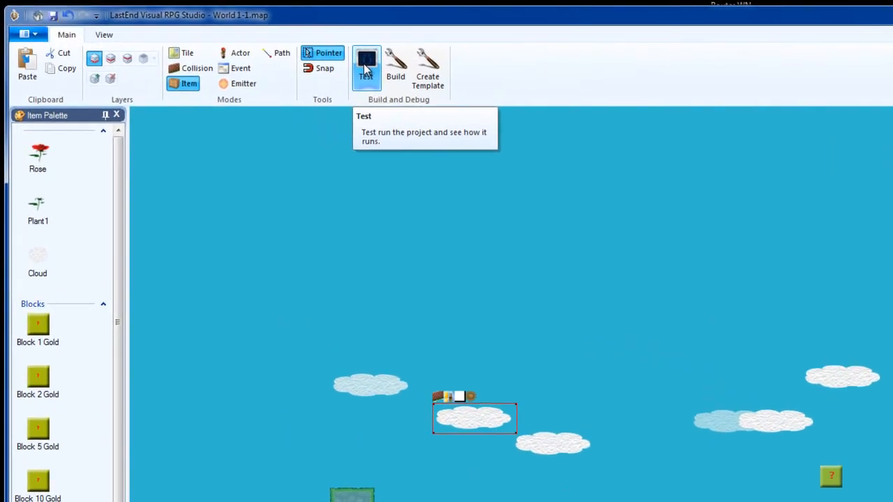
- Test-run the level, moving the character up onto the floating block to observe the cloud's motion, and close the game
left_click(283, 52)
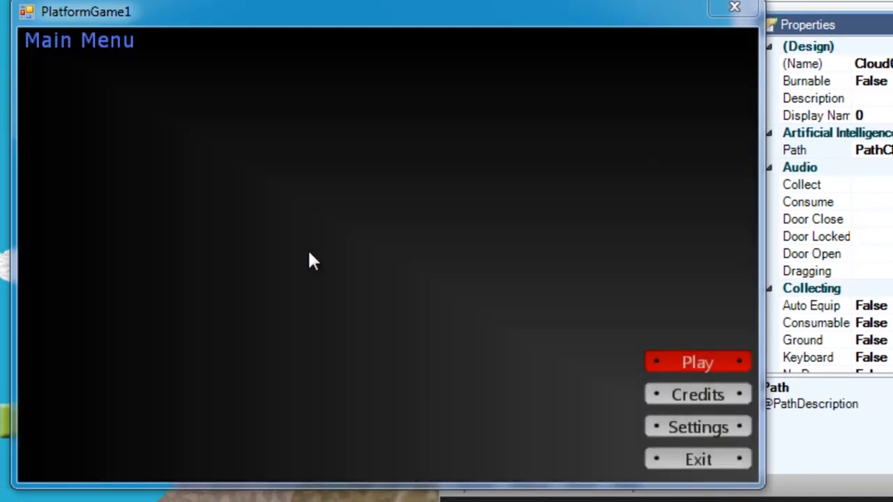
left_click(700, 362)
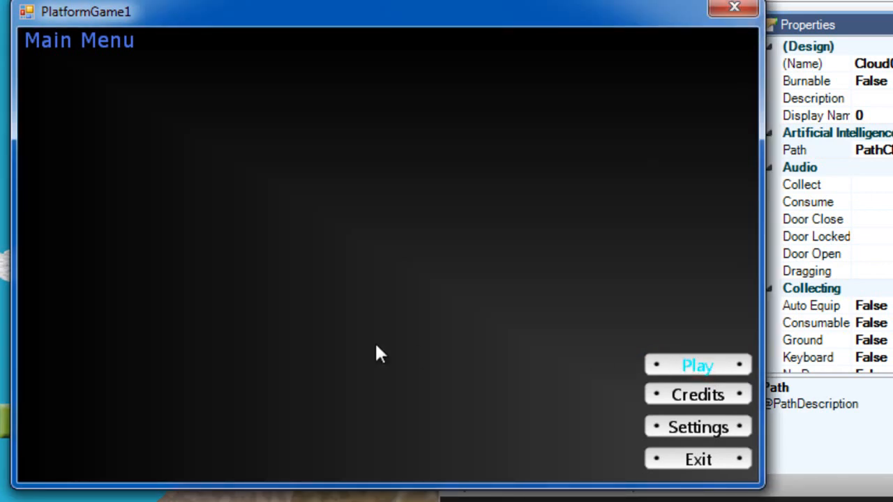
key("Right")
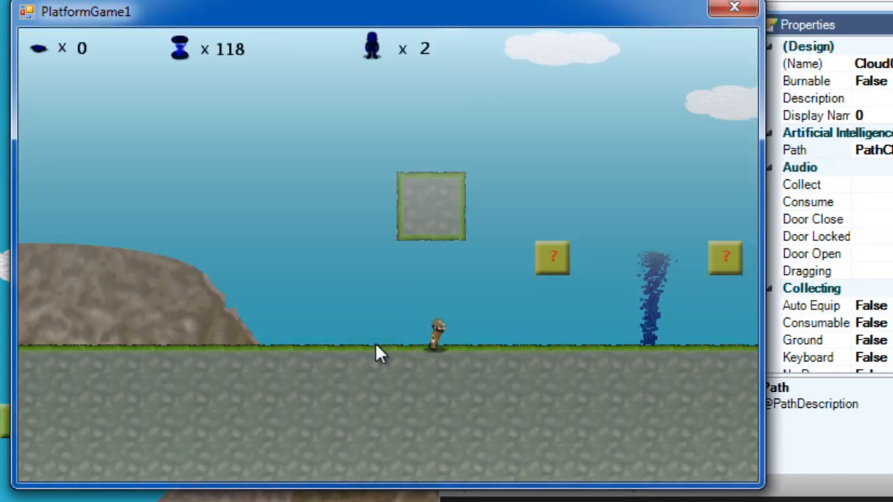
key("space")
key("Right")
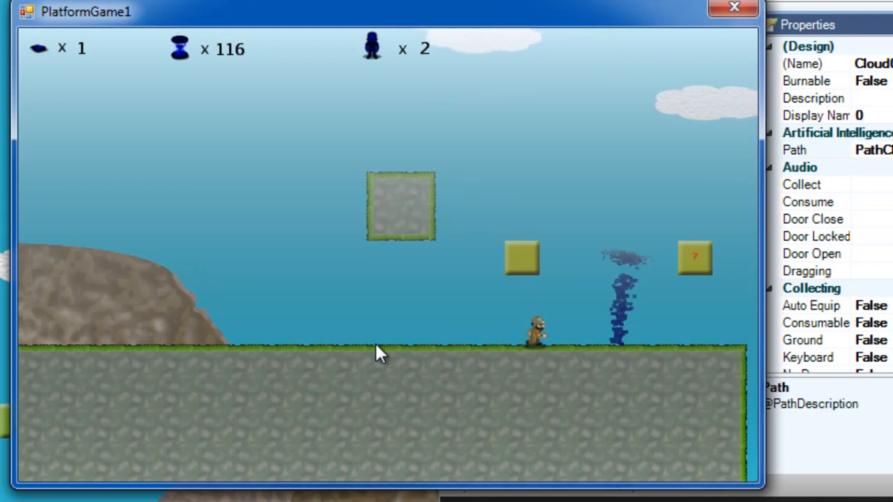
key("space")
key("Left")
key("space")
key("Left")
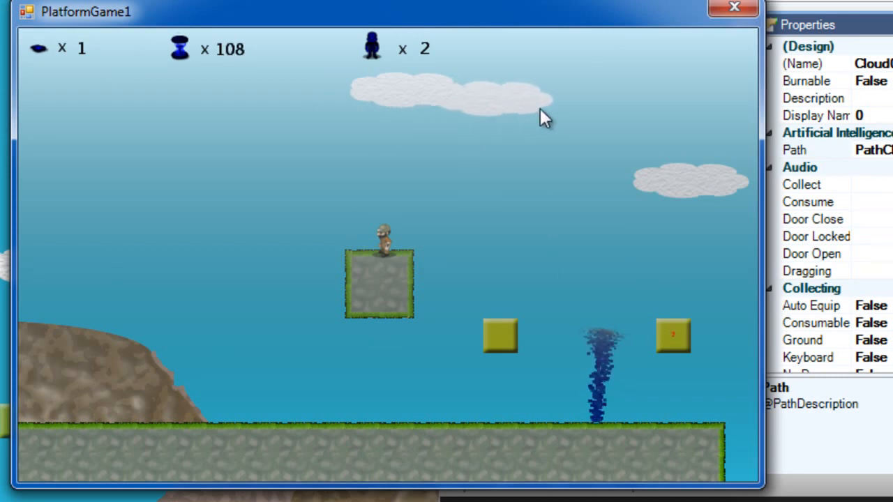
left_click(736, 10)
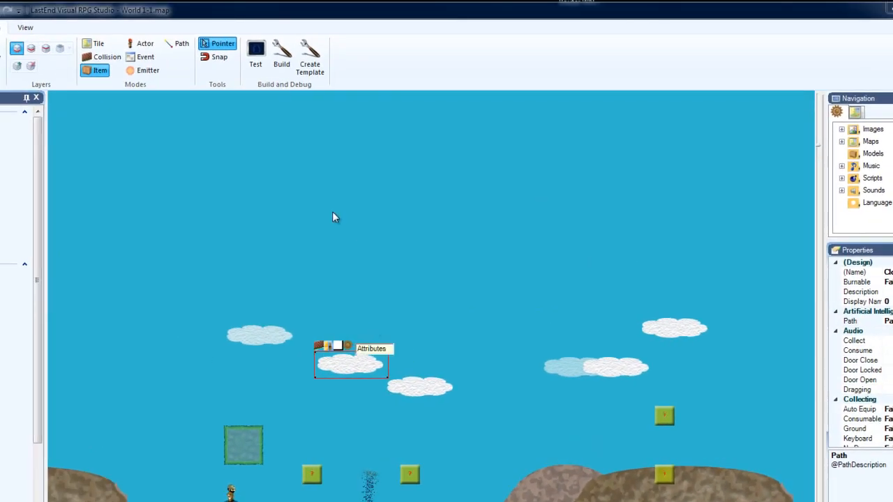
- Select the PathCloud path by its end point and set its speed to .1
left_click(177, 43)
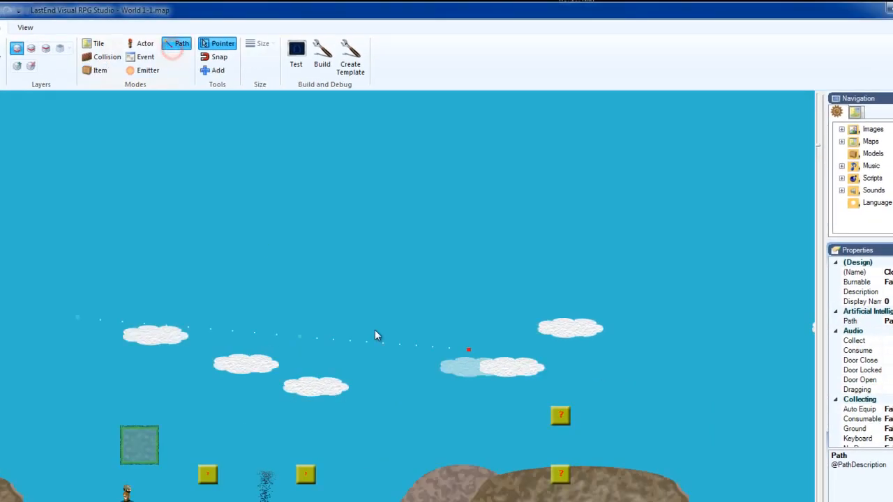
left_click(469, 350)
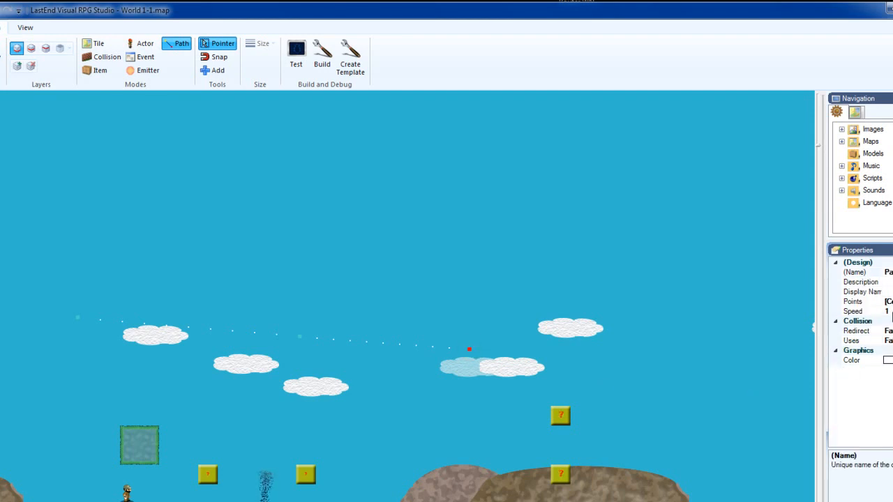
left_click(887, 312)
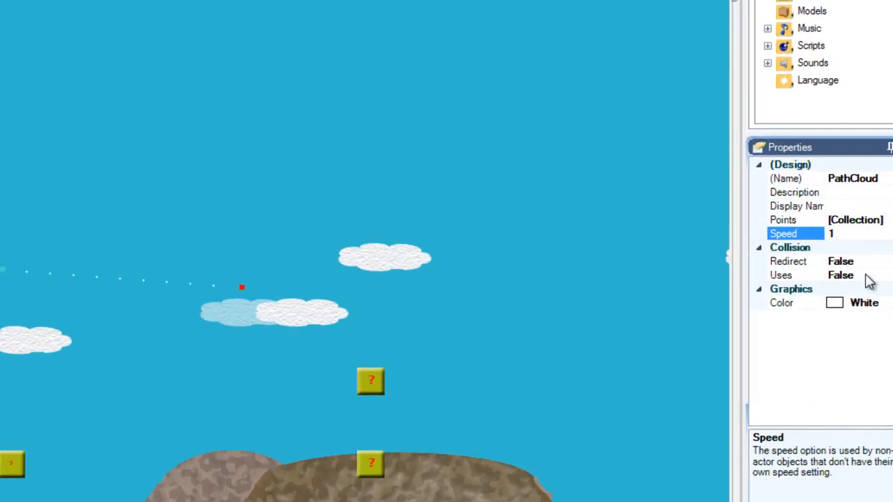
type(".1")
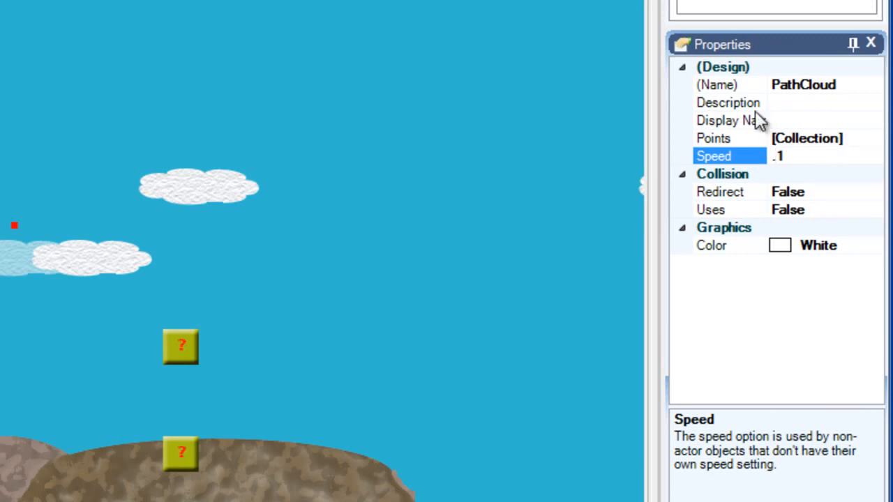
key("Return")
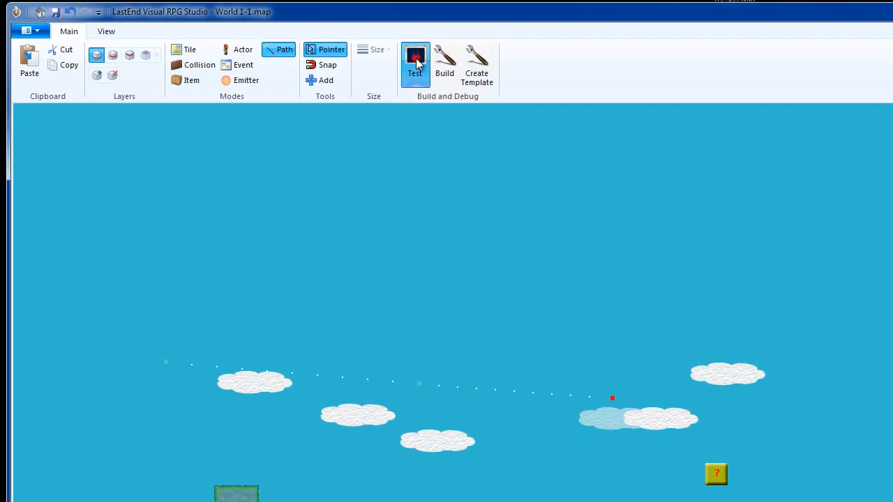
- Run the level with the new path speed, bring the character onto the floating block to watch the cloud, and close the game
left_click(257, 3)
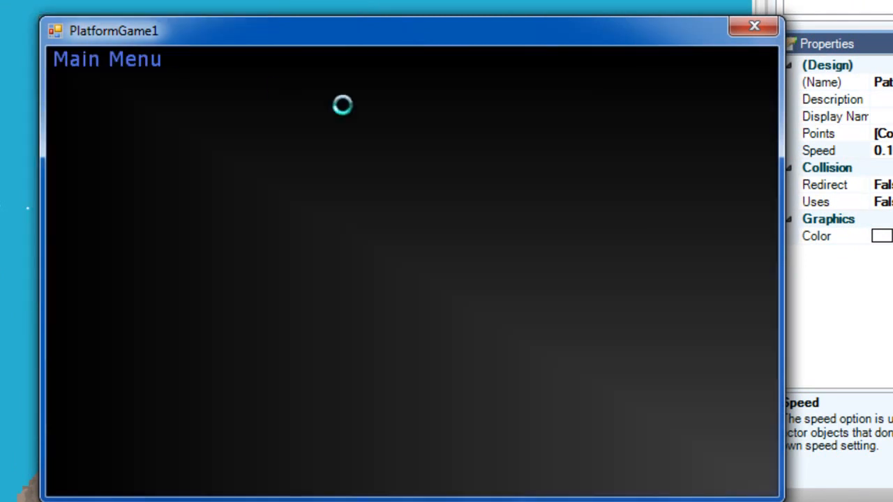
key("Right")
key("Up")
key("Right")
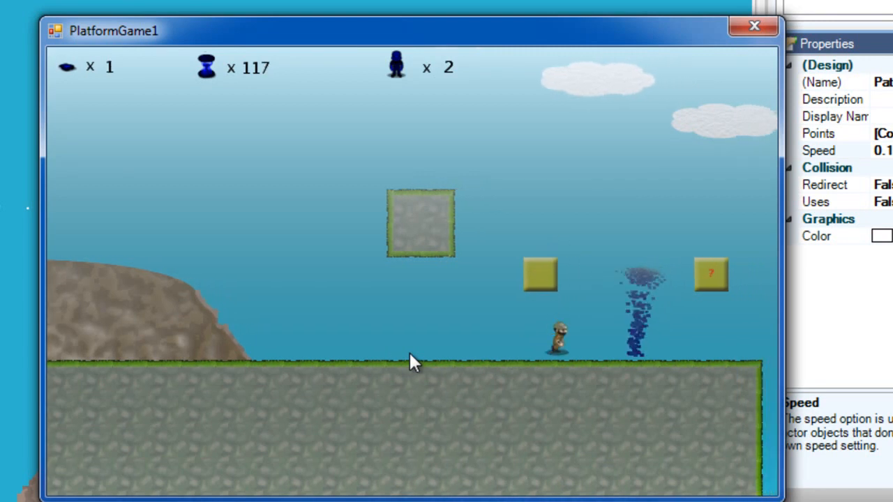
key("Up")
key("Left")
key("Right")
key("Up")
key("Left")
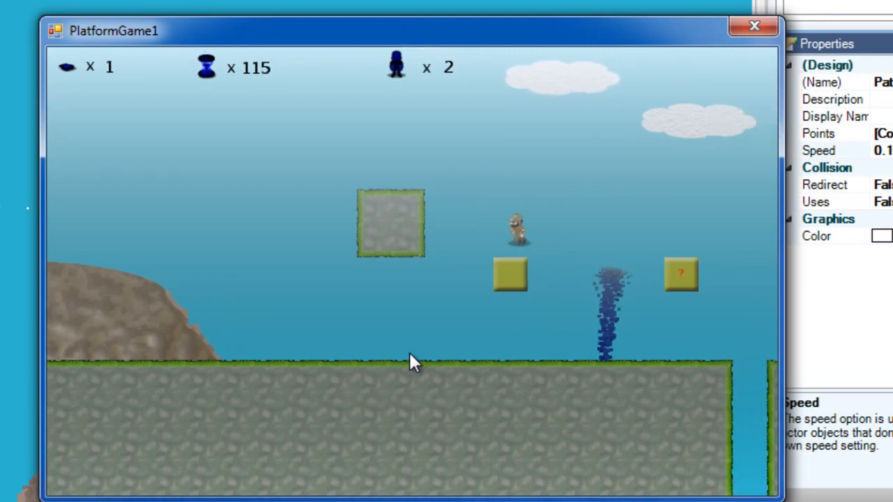
key("Up")
key("Left")
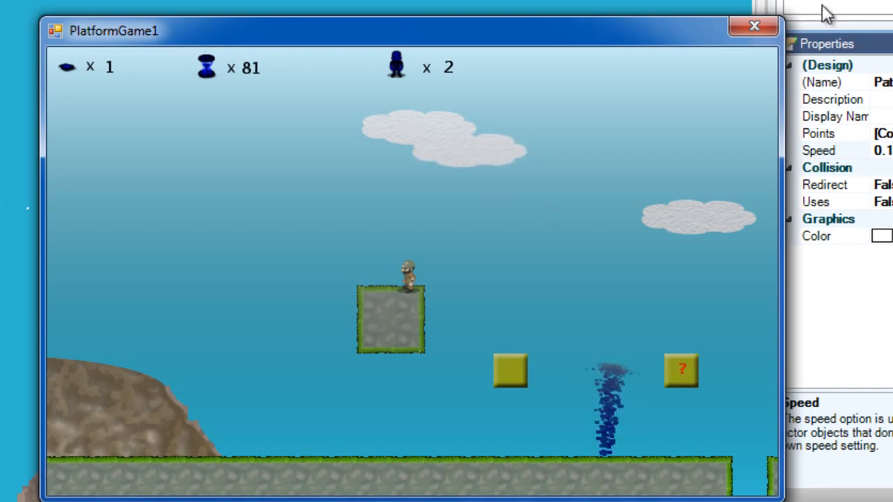
left_click(753, 27)
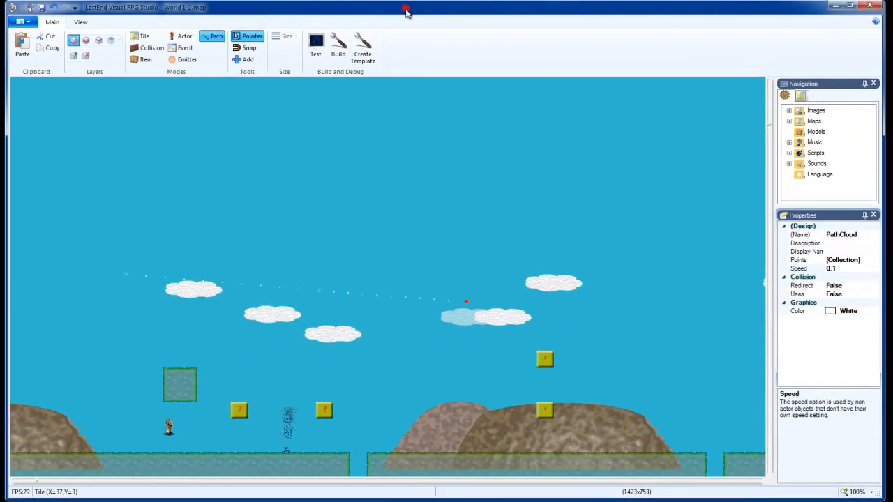
- Switch the map editor from path editing to Actor mode
key("Right")
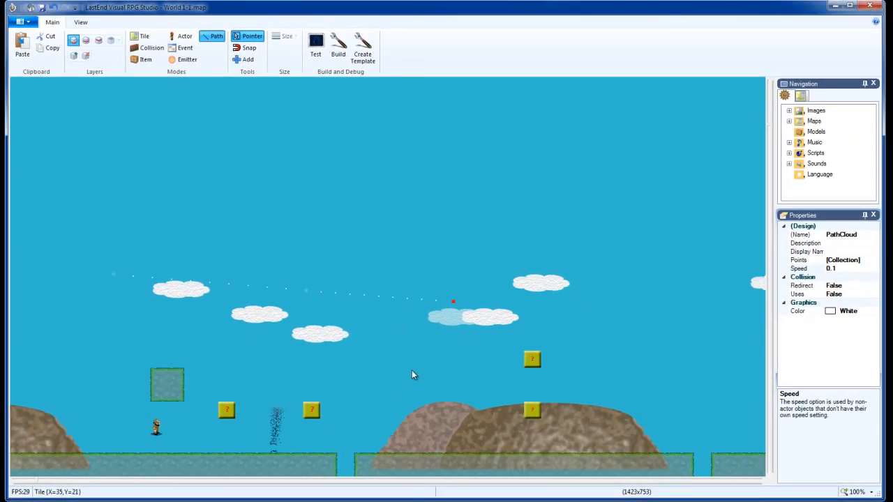
key("Down")
key("Right")
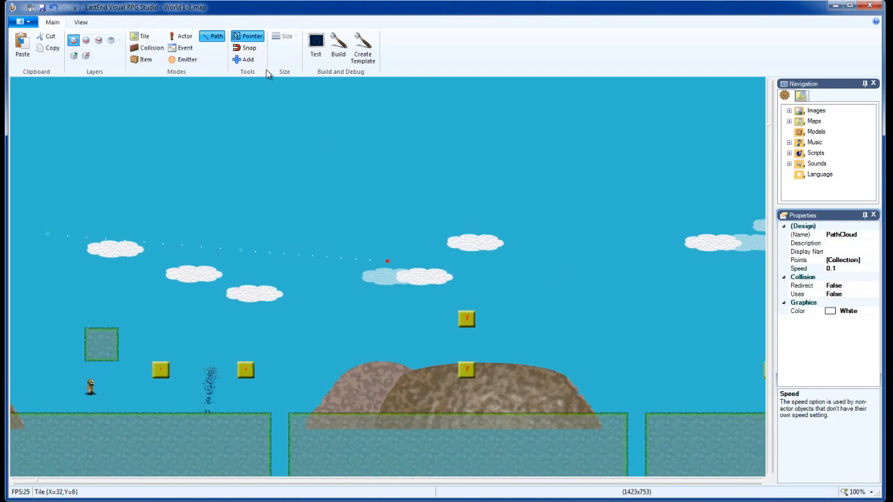
key("Down")
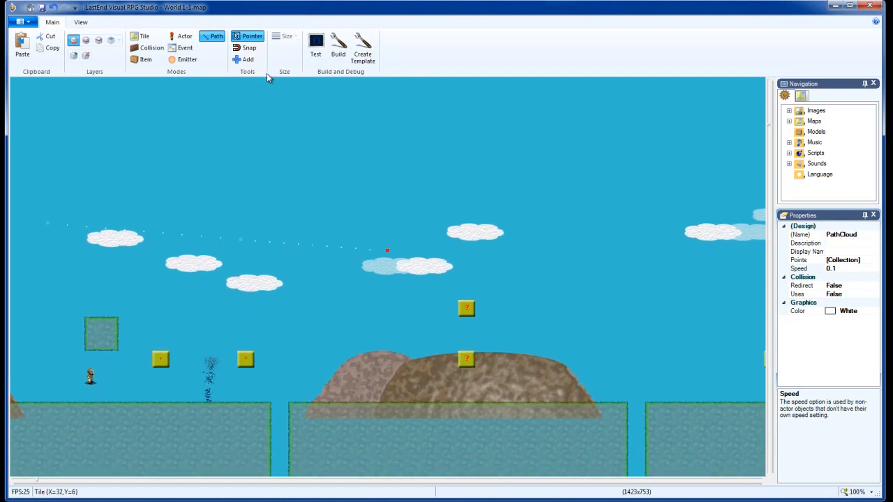
left_click(249, 40)
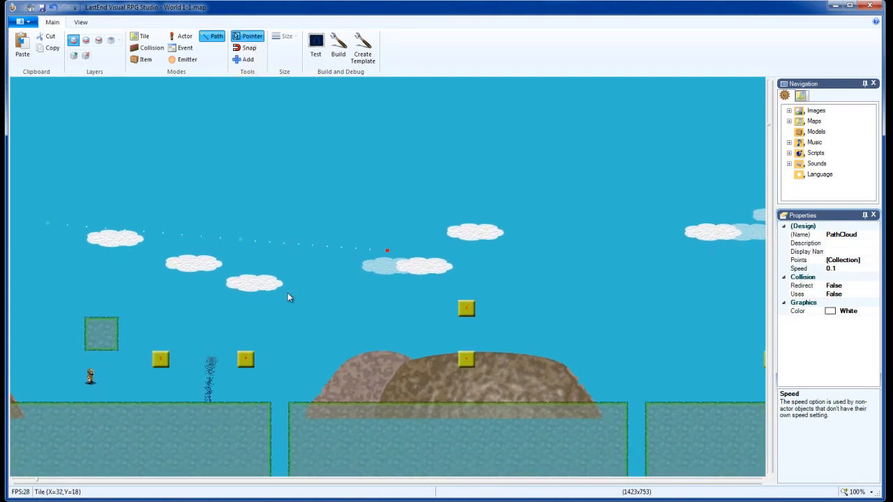
key("Right")
key("Right")
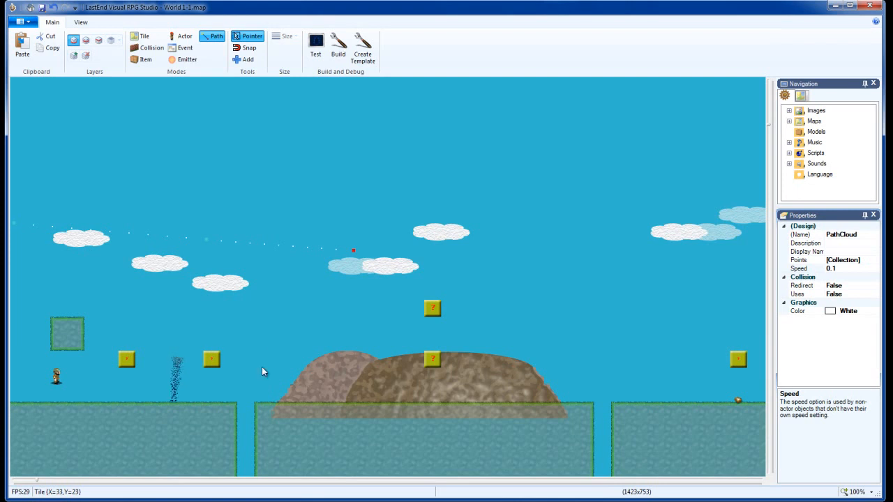
left_click(190, 38)
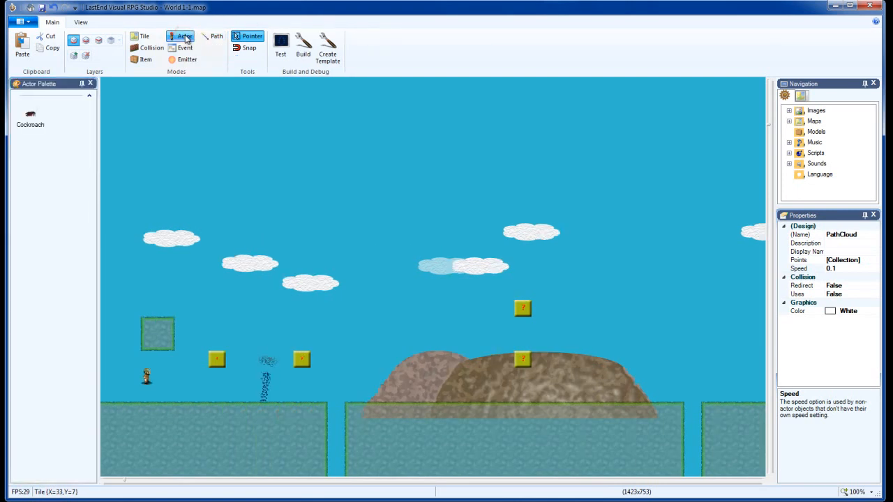
- Try placing a Cockroach actor on the first layer beside the hill, raise it slightly, and delete it
left_click(31, 116)
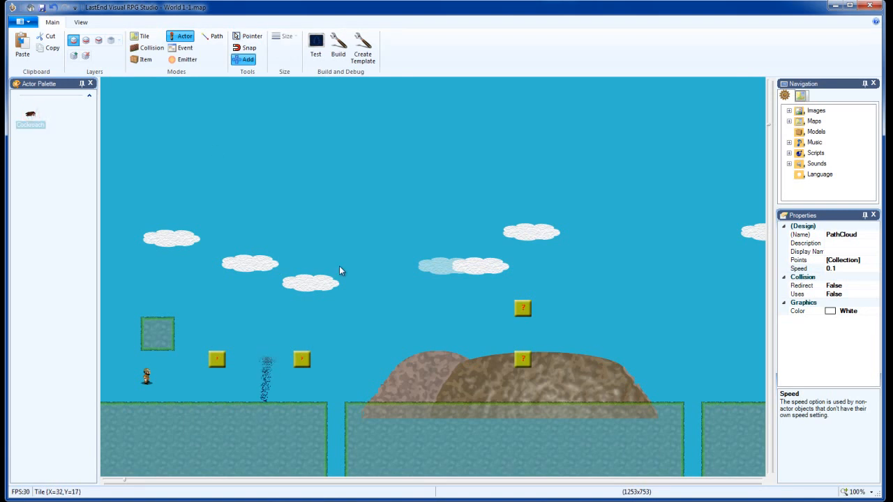
left_click(388, 396)
left_click(250, 39)
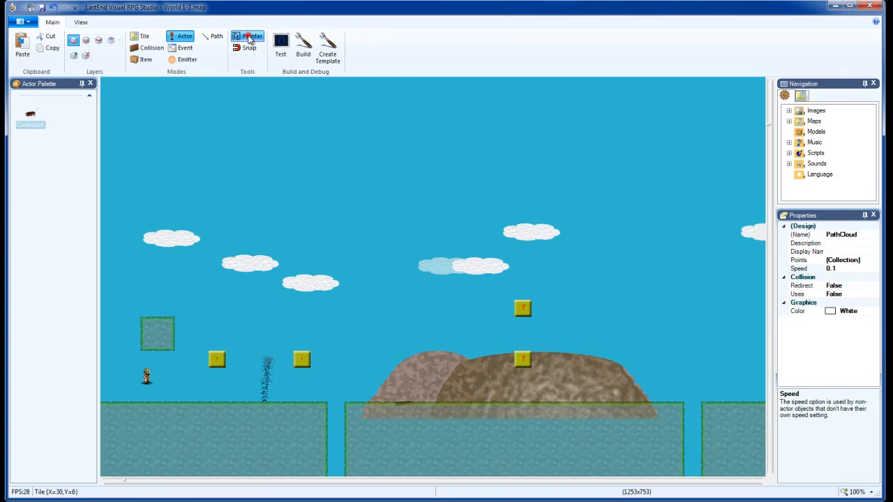
left_click(405, 406)
left_click_drag(406, 407, 410, 393)
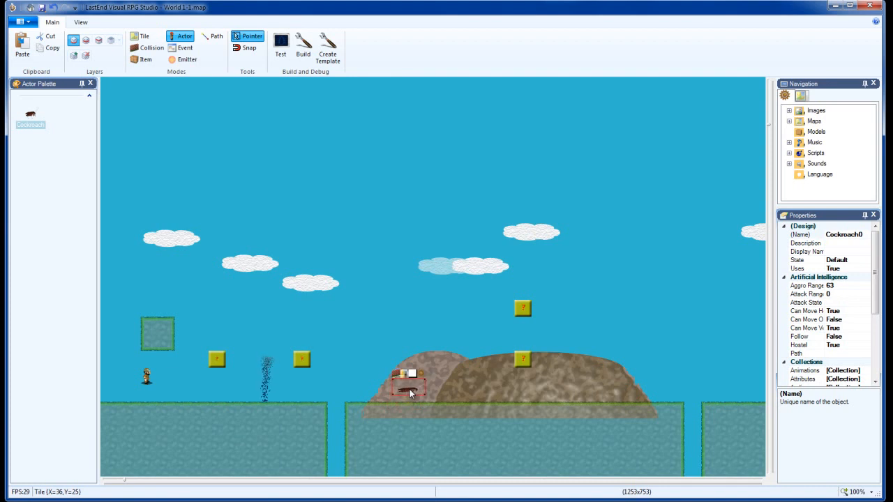
key("Delete")
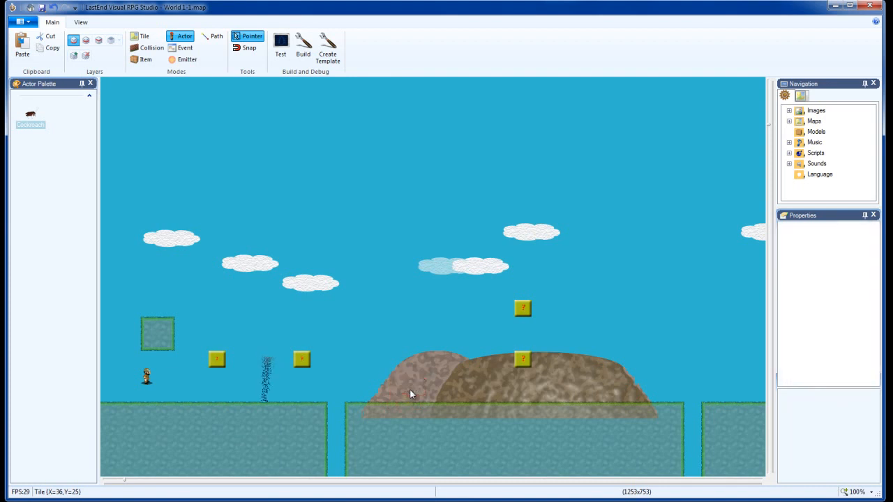
- Place a Cockroach actor on the second layer, on the ground just right of the gap
left_click(85, 41)
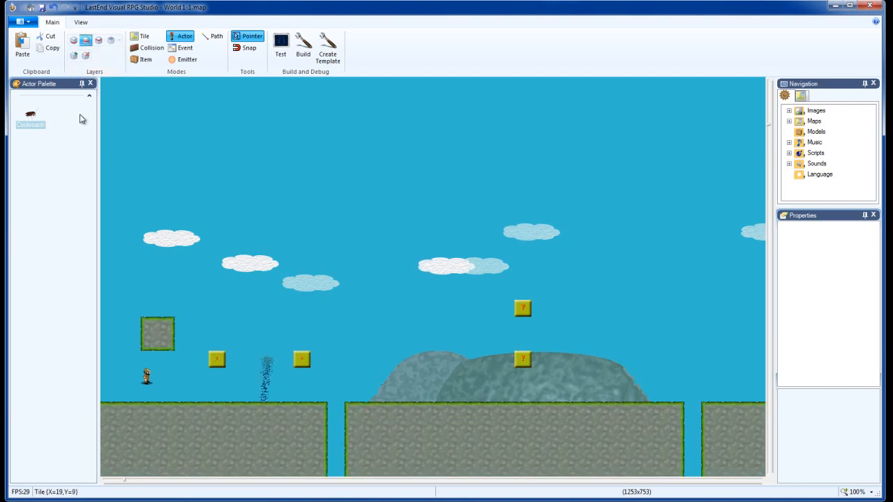
left_click(29, 119)
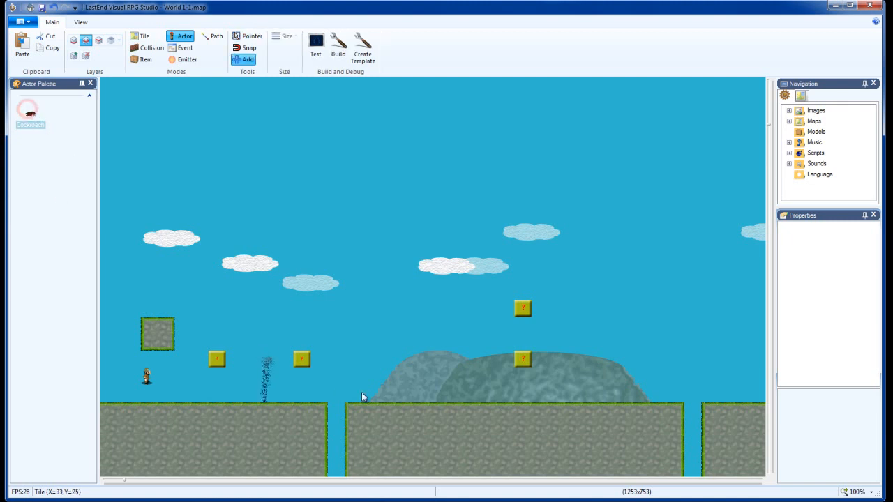
left_click(381, 390)
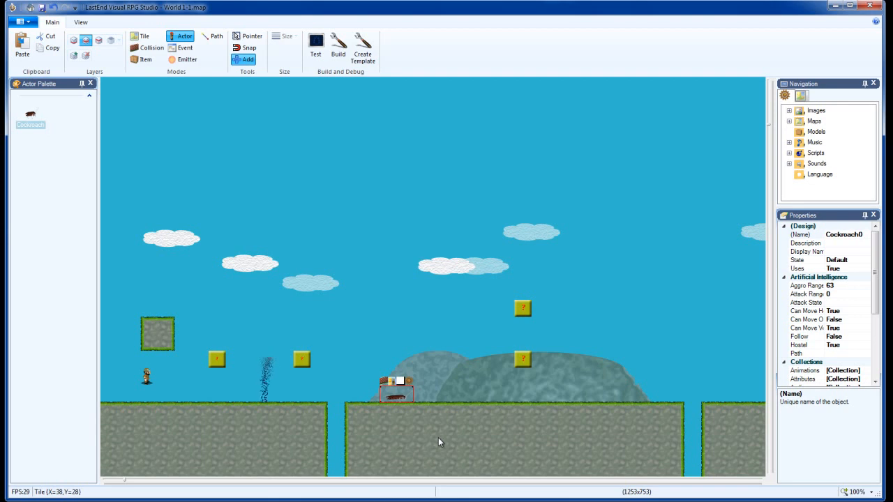
- Magnify the map around the cockroach to examine how it sits on the ground
left_click(870, 492)
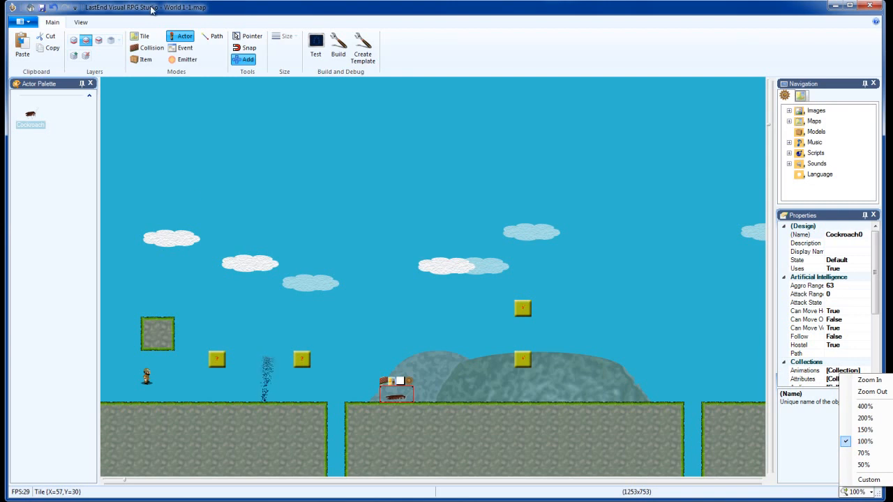
left_click(152, 9)
left_click(81, 21)
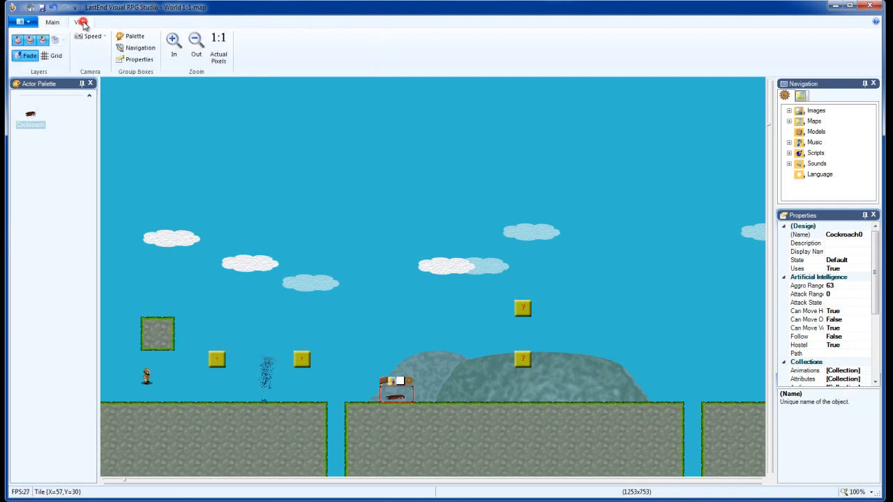
left_click(170, 44)
left_click(172, 44)
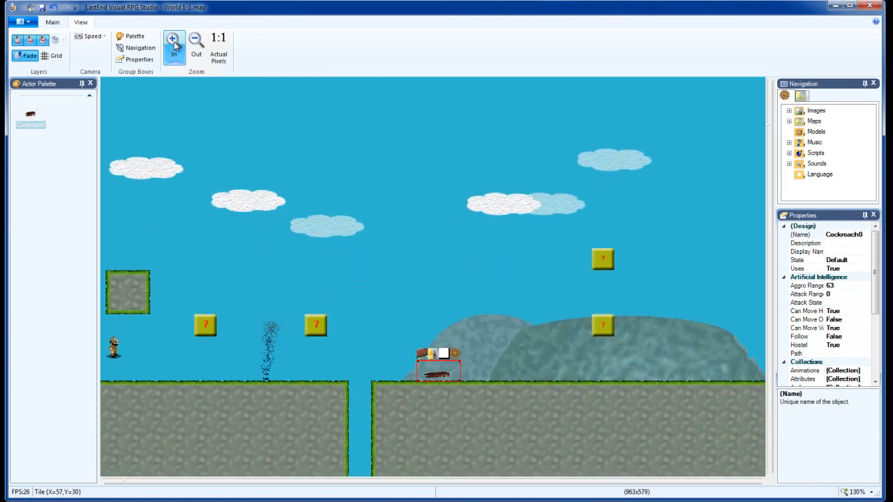
left_click(173, 44)
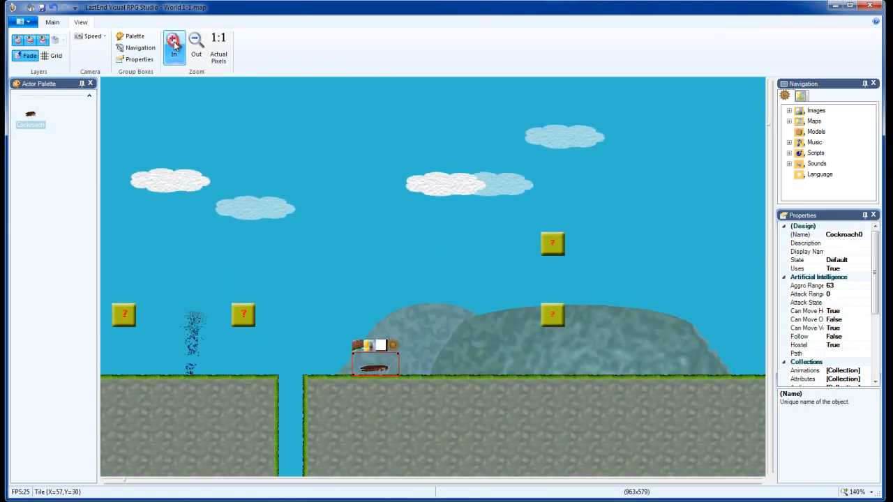
left_click(174, 45)
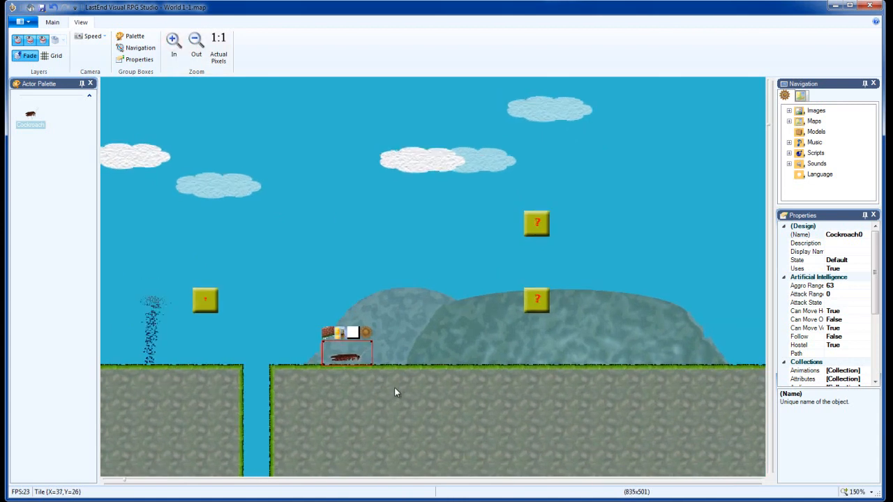
scroll(395, 392, "up", 2)
scroll(394, 389, "up", 4)
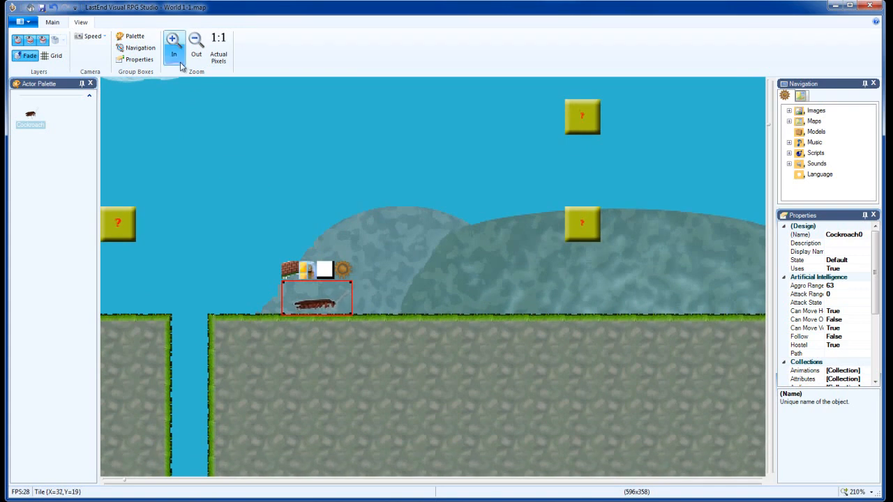
- Display the tile grid over the map
left_click(53, 22)
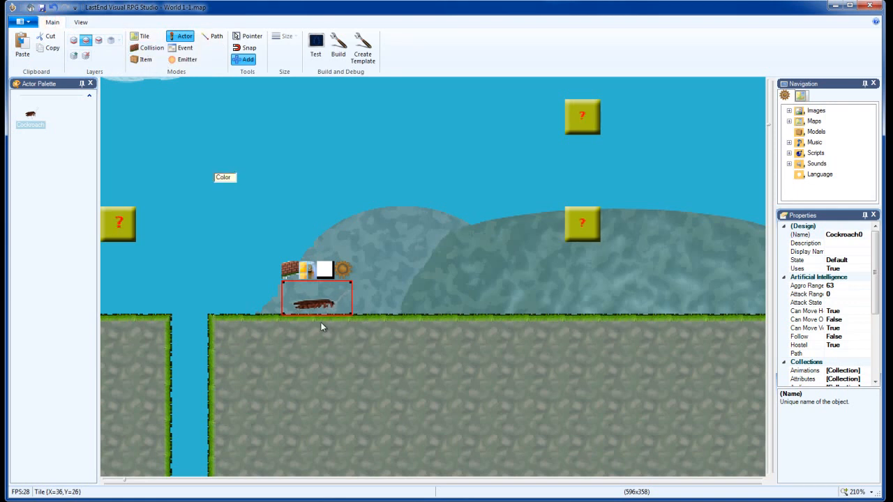
left_click(81, 22)
left_click(55, 55)
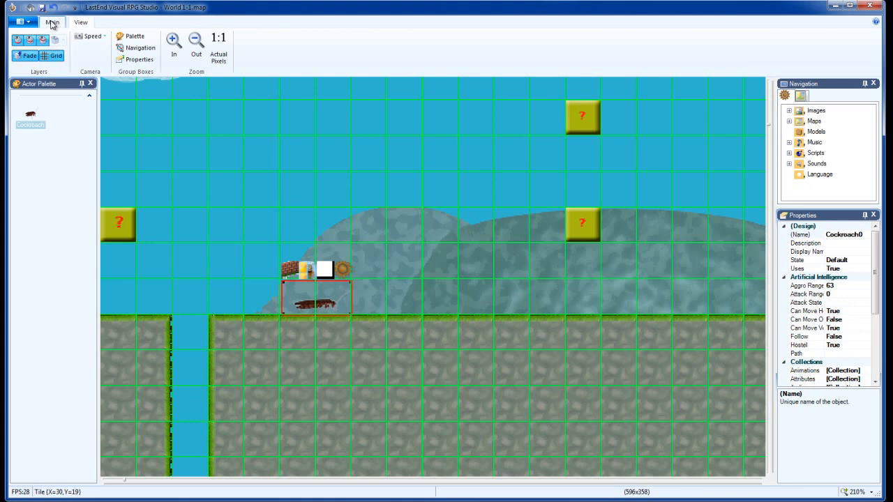
left_click(52, 22)
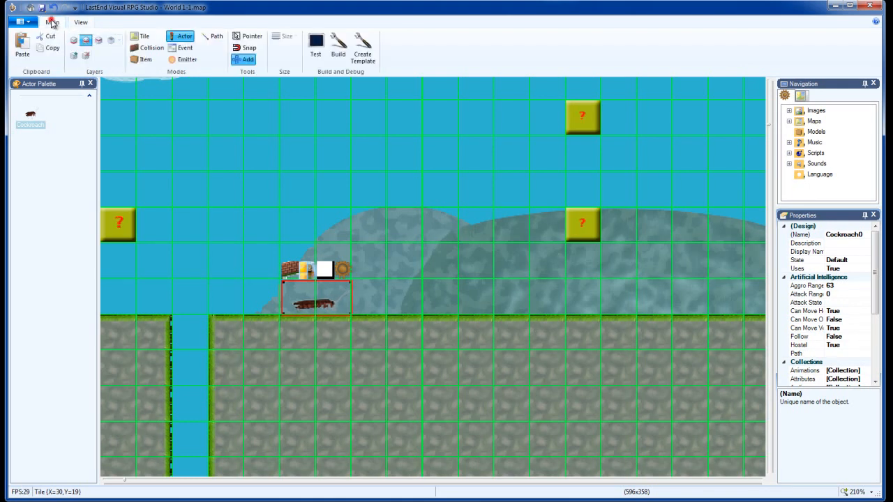
- Check the ground's collision tiles and shift the cockroach slightly right and down so its box overlaps the ground
left_click(147, 48)
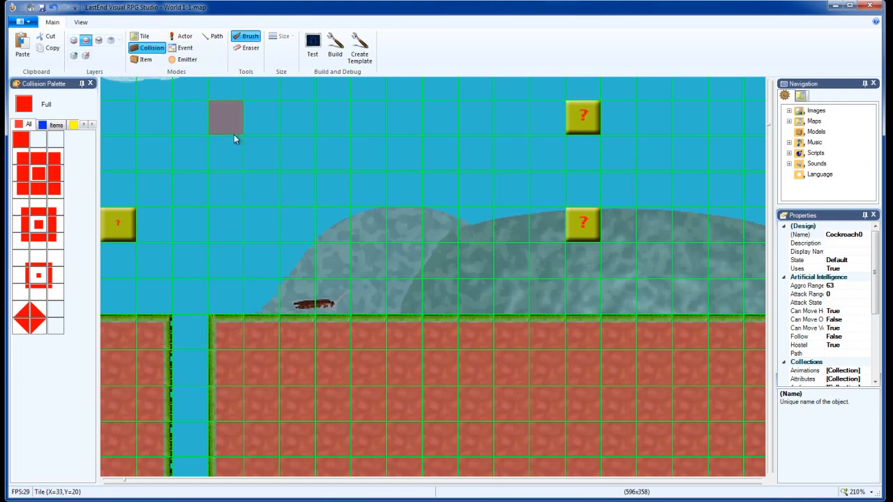
left_click(183, 36)
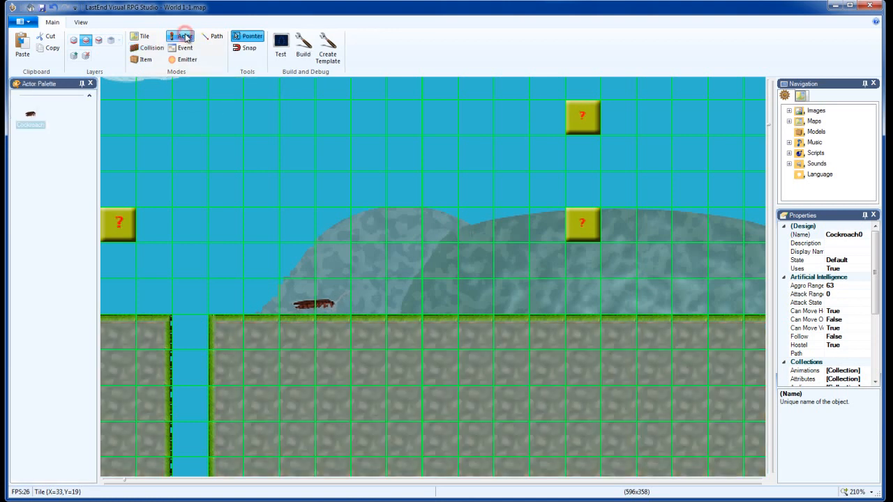
left_click_drag(319, 305, 343, 307)
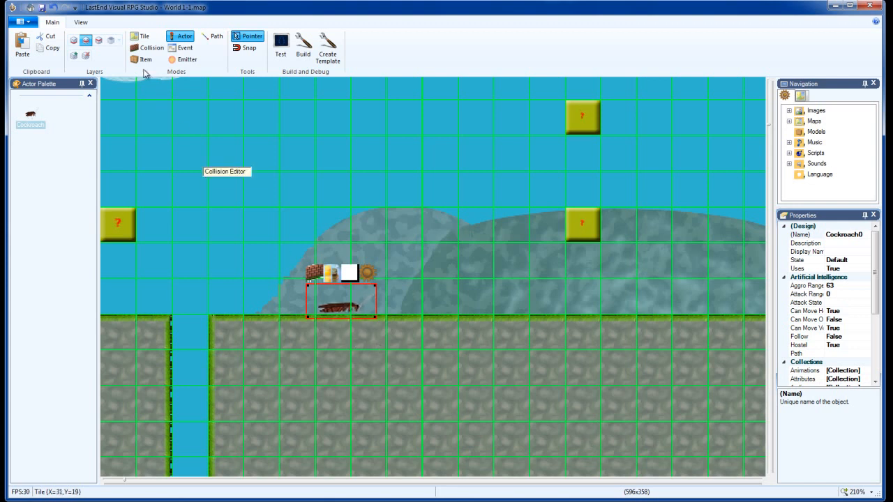
- Draw a path just above the ground from left of the cockroach to just before the next gap, and name it PathActor1
left_click(81, 23)
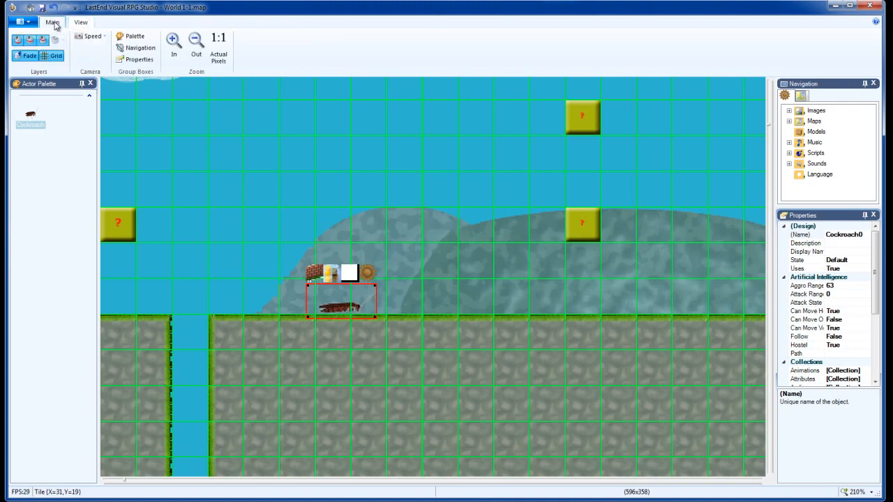
scroll(474, 320, "down", 2)
scroll(474, 319, "down", 4)
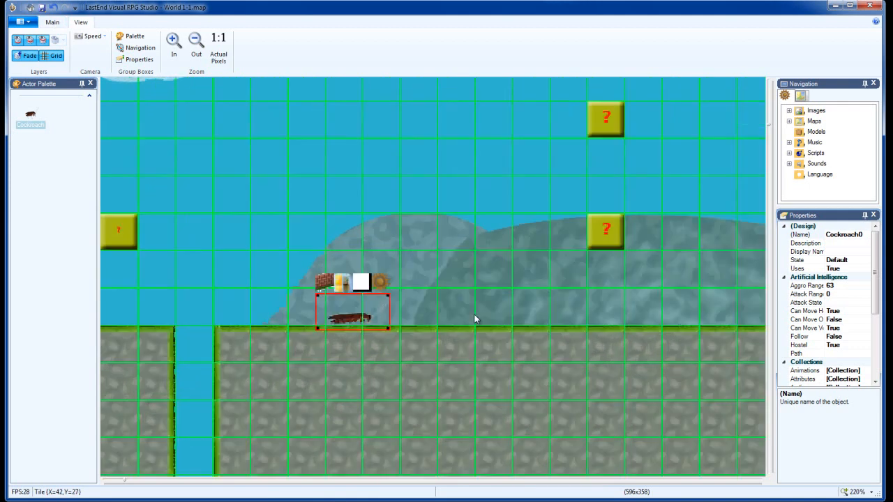
left_click(225, 62)
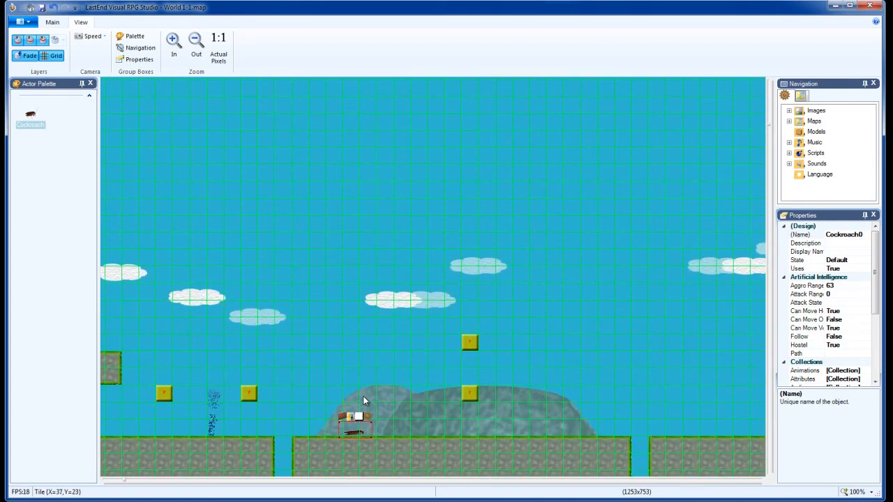
left_click(53, 22)
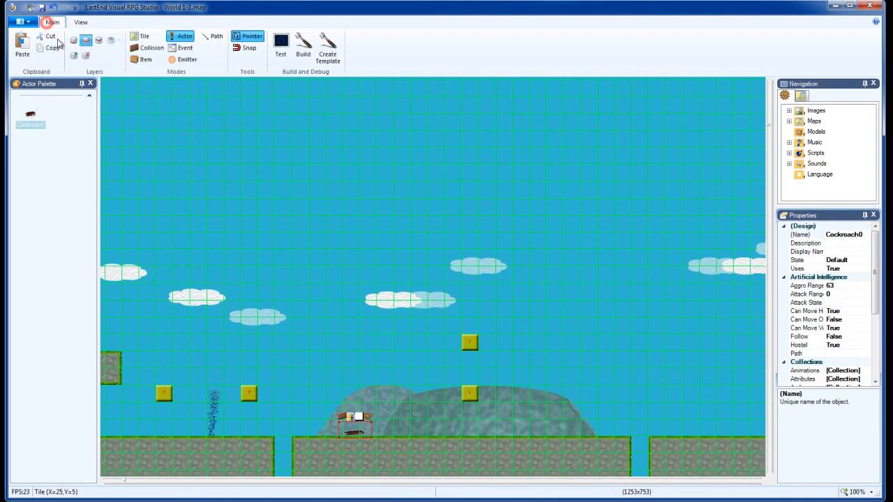
right_click(311, 421)
mouse_move(365, 428)
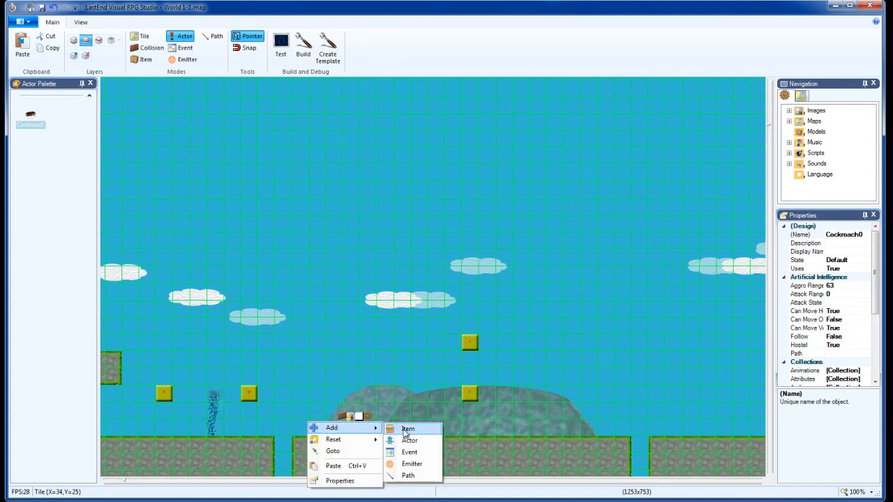
left_click(413, 477)
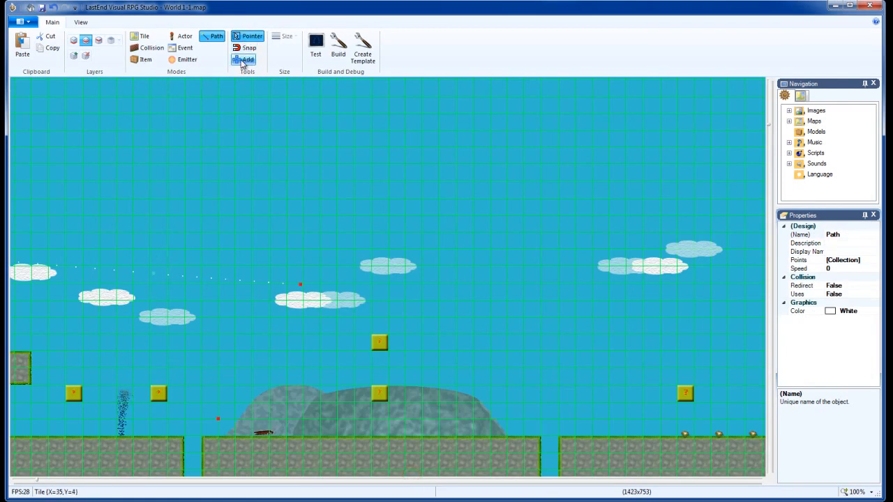
left_click(243, 61)
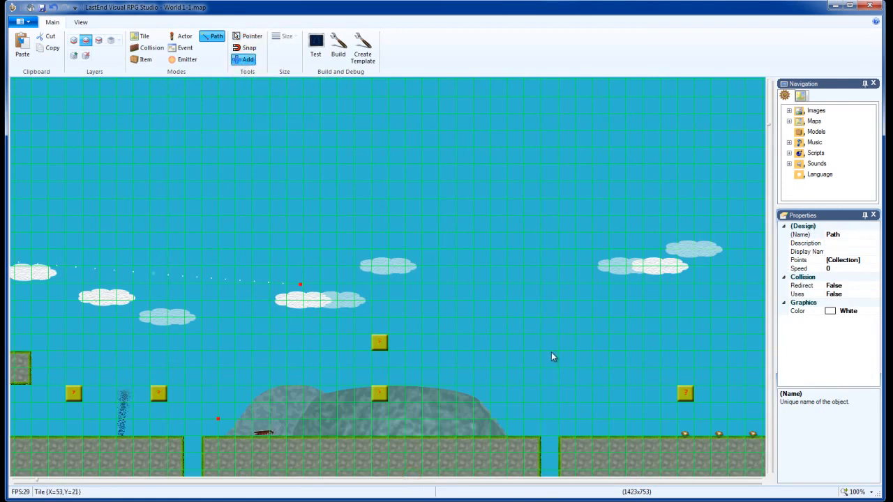
left_click(525, 420)
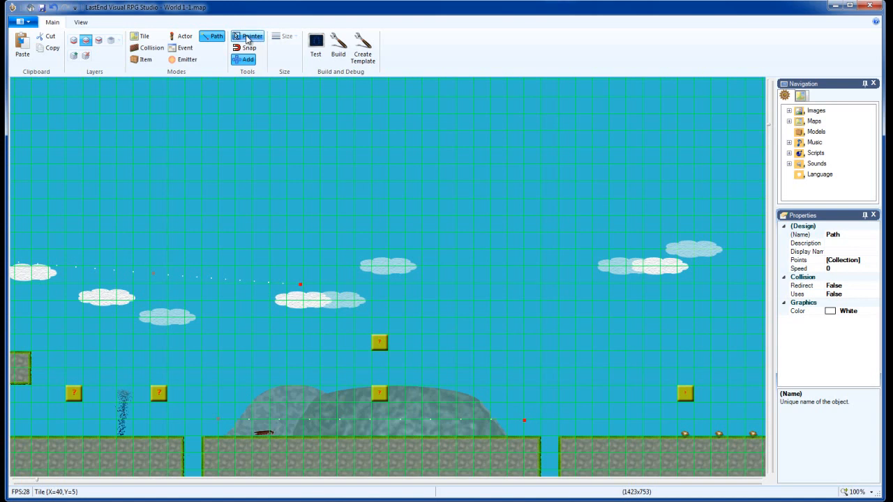
left_click(246, 38)
left_click(844, 236)
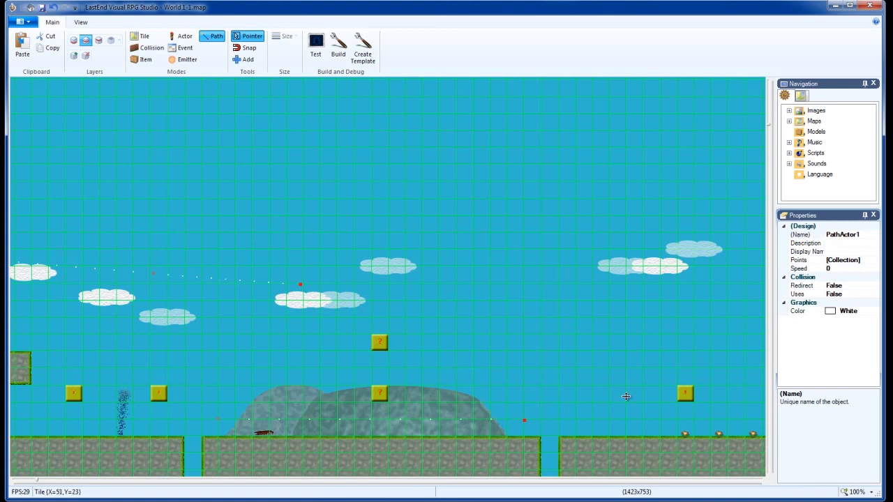
- Hide the tile grid and set the color of PathActor1 to the custom dark orange 192, 64, 0
left_click(869, 312)
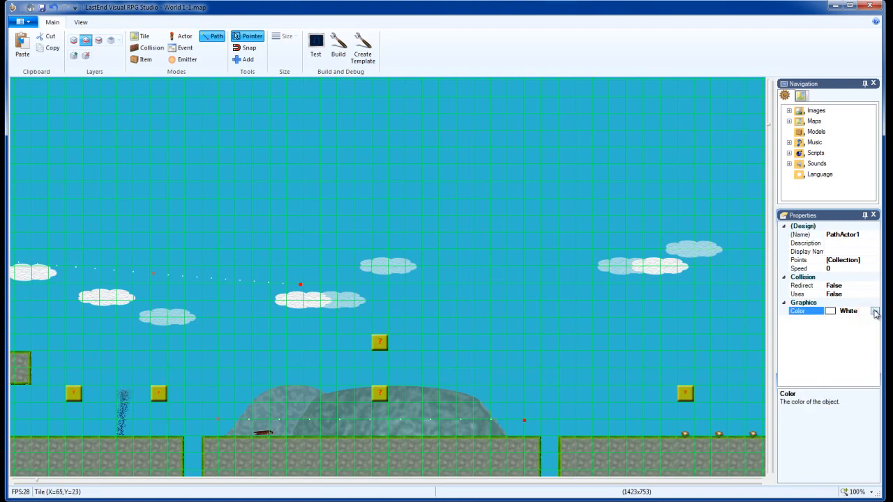
left_click(81, 21)
left_click(52, 55)
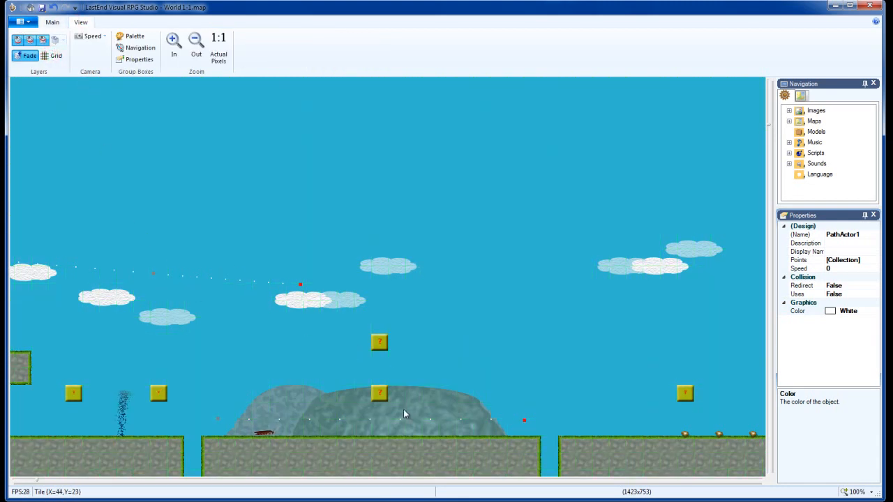
left_click(872, 312)
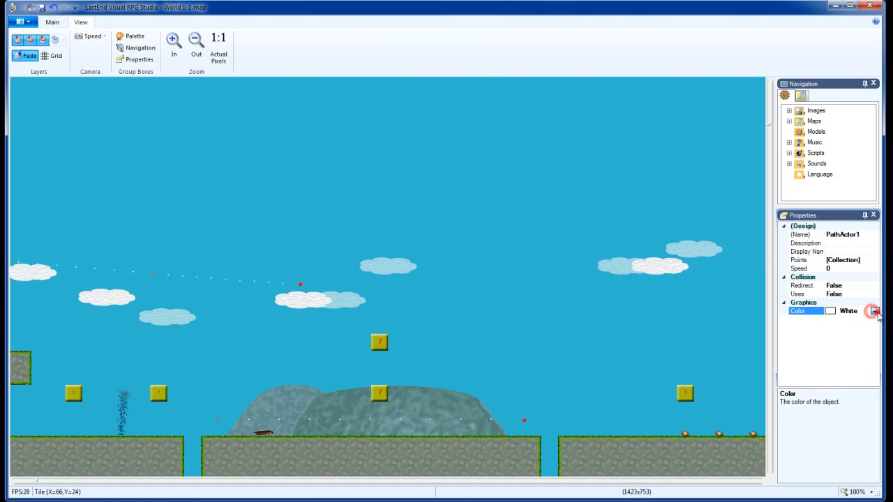
left_click(874, 312)
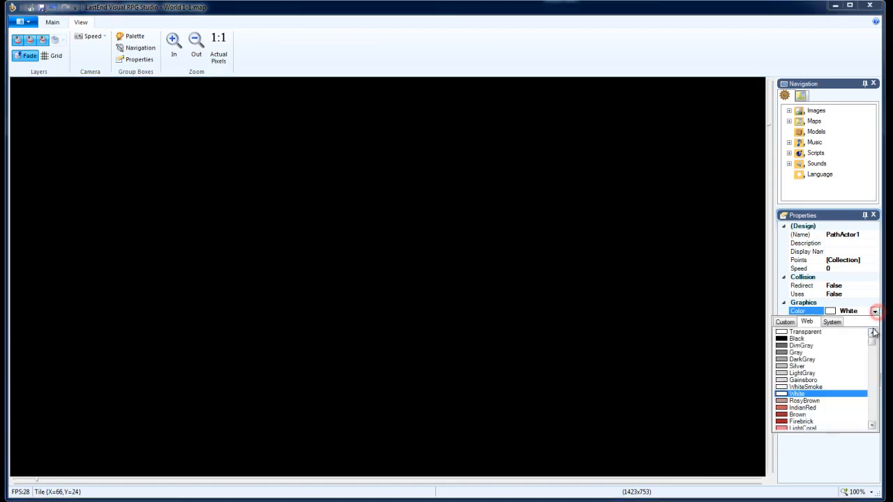
left_click(785, 321)
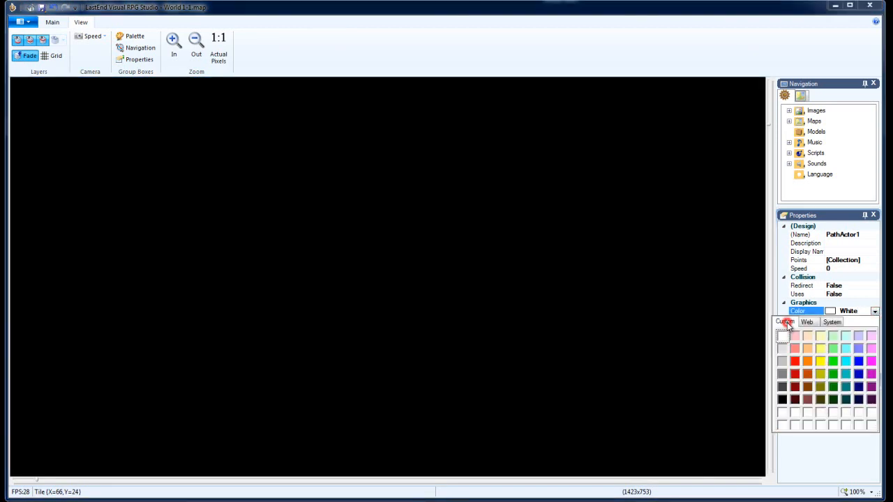
left_click(808, 376)
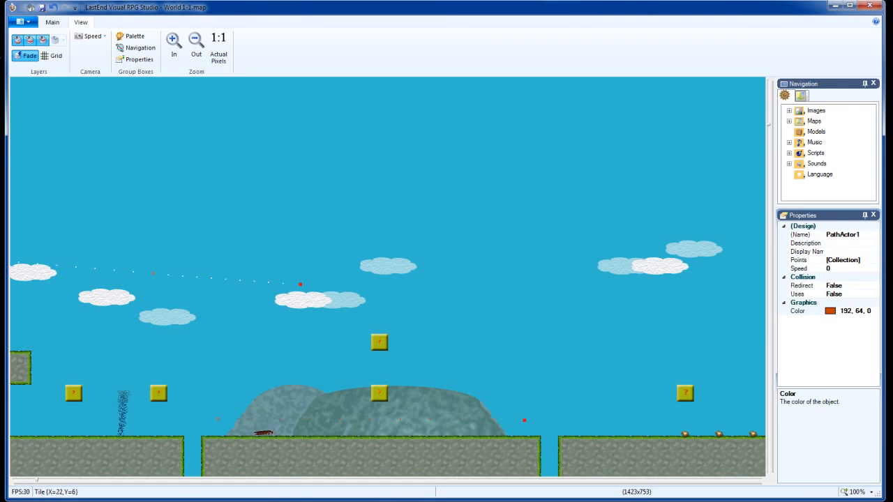
- Select the cockroach actor and check the X and Y coordinates of its location
left_click(52, 21)
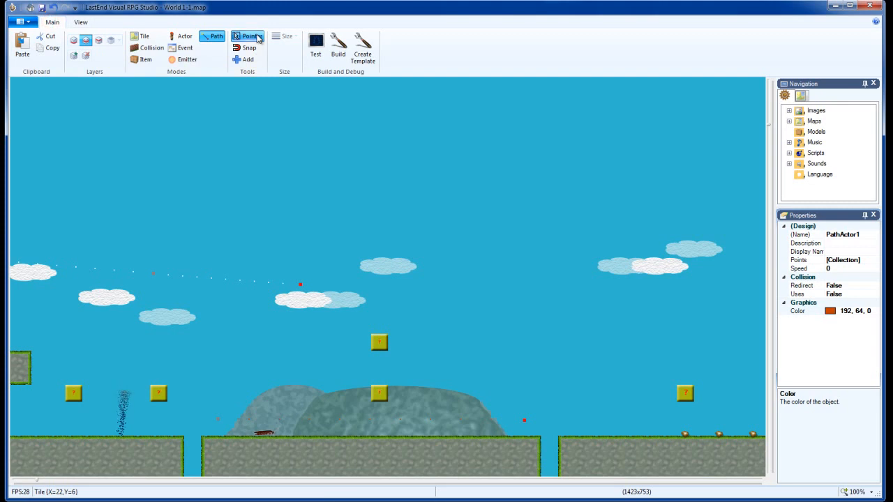
left_click(181, 38)
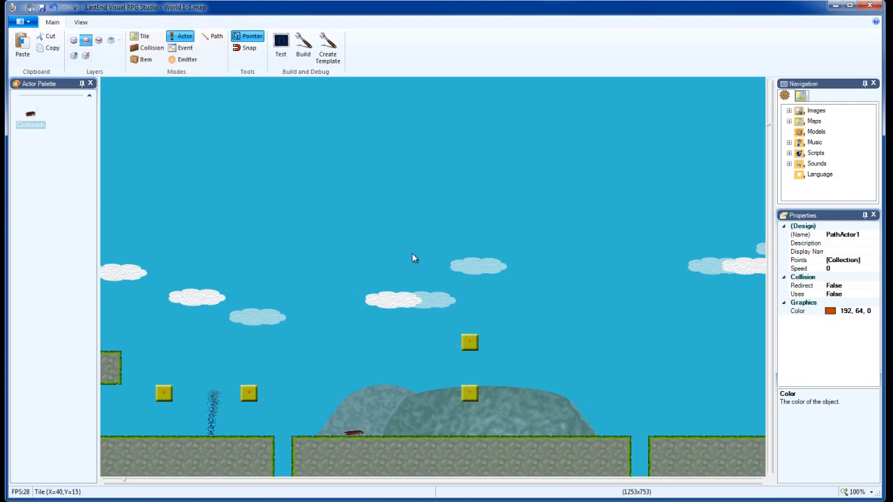
left_click(356, 433)
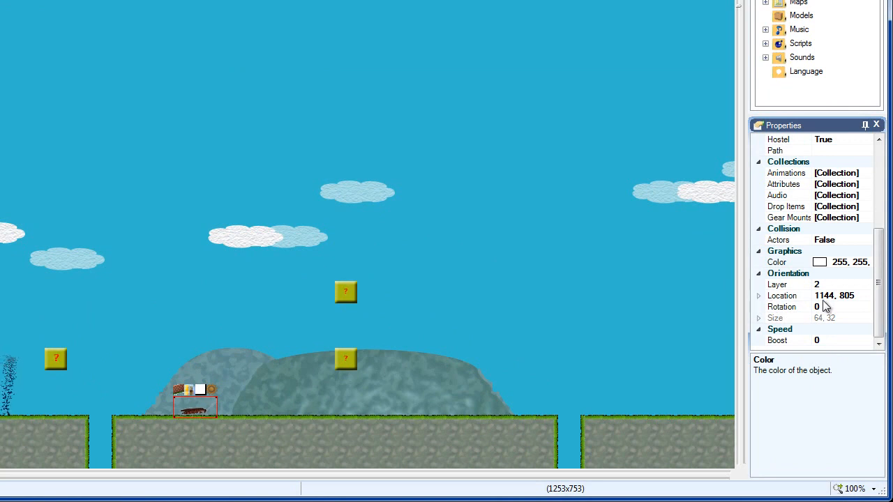
left_click(759, 296)
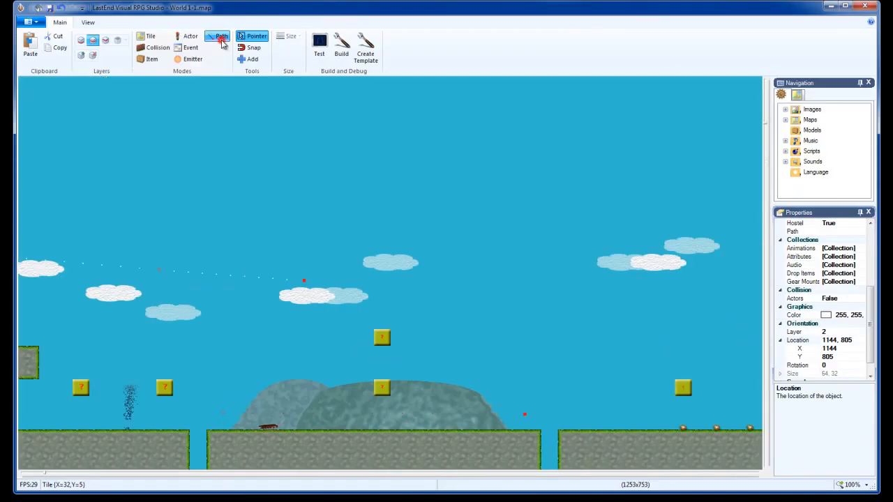
- Edit the points of PathActor1 and set the first point's Y to 805
left_click(220, 39)
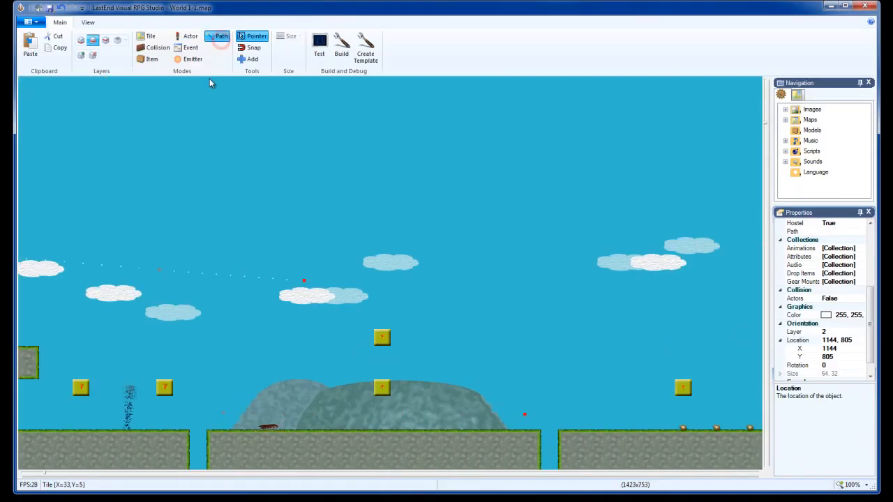
left_click(224, 414)
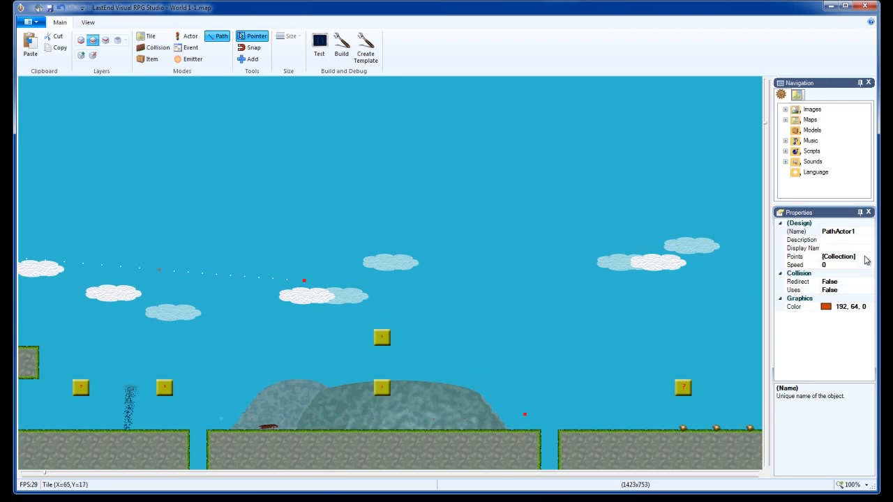
left_click(864, 257)
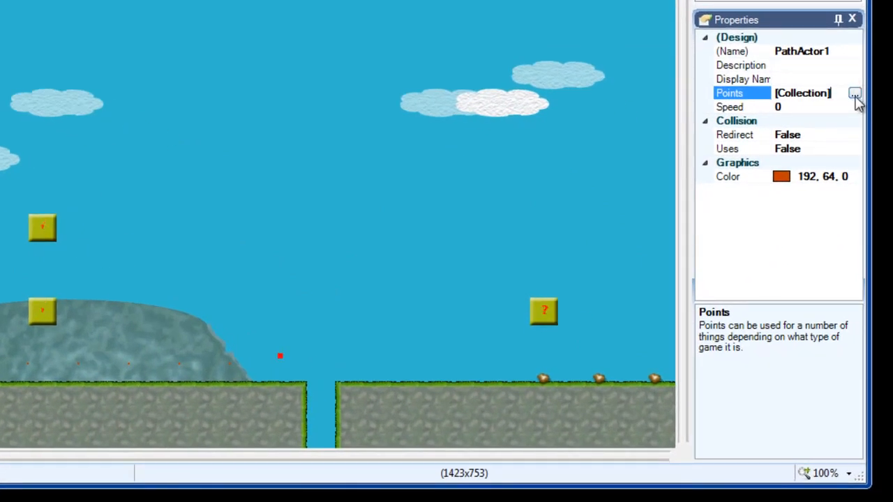
left_click(856, 95)
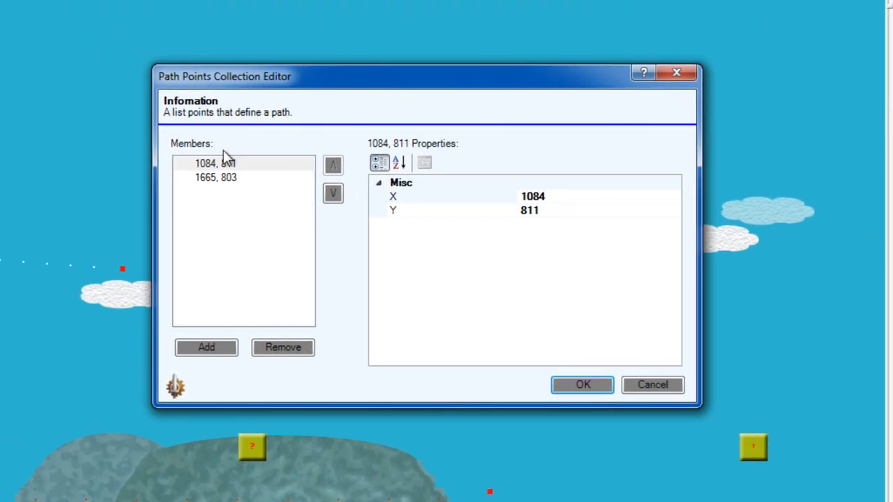
left_click(234, 177)
left_click(229, 167)
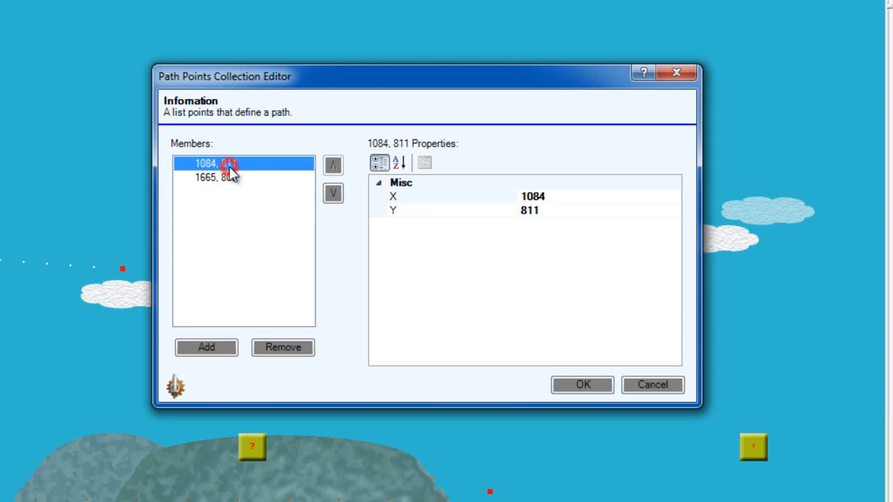
left_click(564, 212)
key("BackSpace")
key("BackSpace")
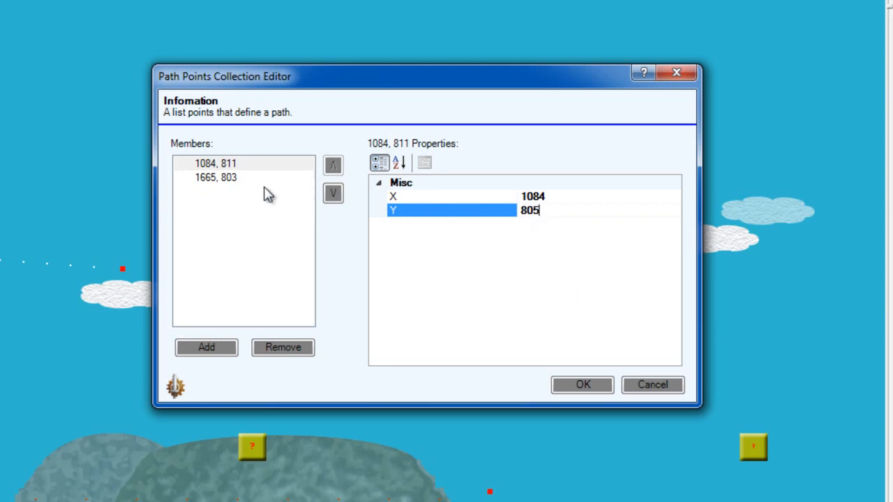
- Set the second point's Y to match the first, apply the points, and review the path's Speed and collision Uses settings
left_click(255, 179)
left_click(548, 212)
key("BackSpace")
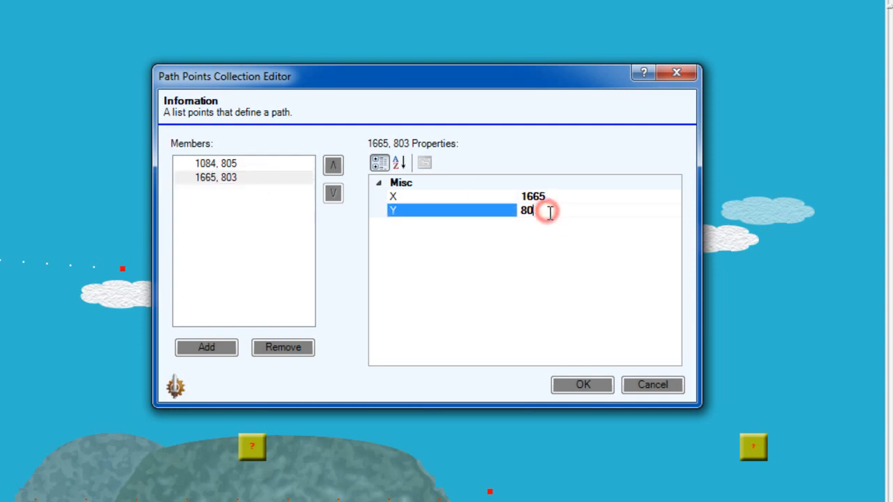
left_click(586, 386)
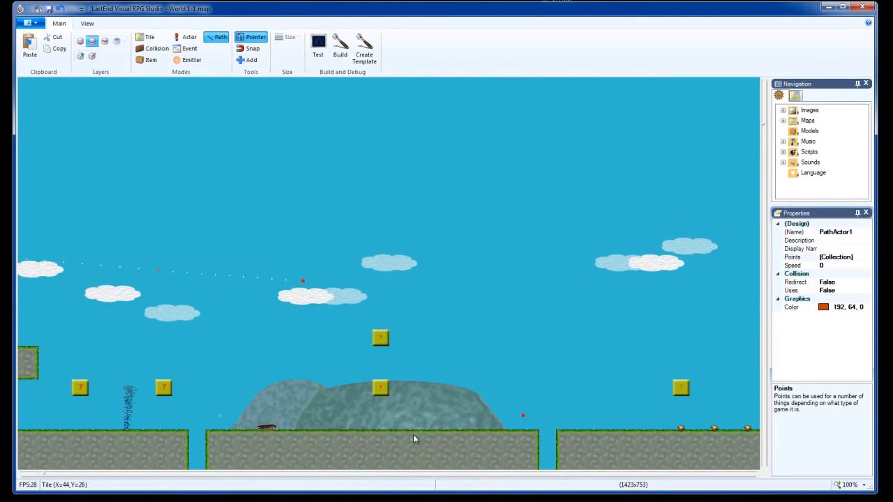
left_click(837, 266)
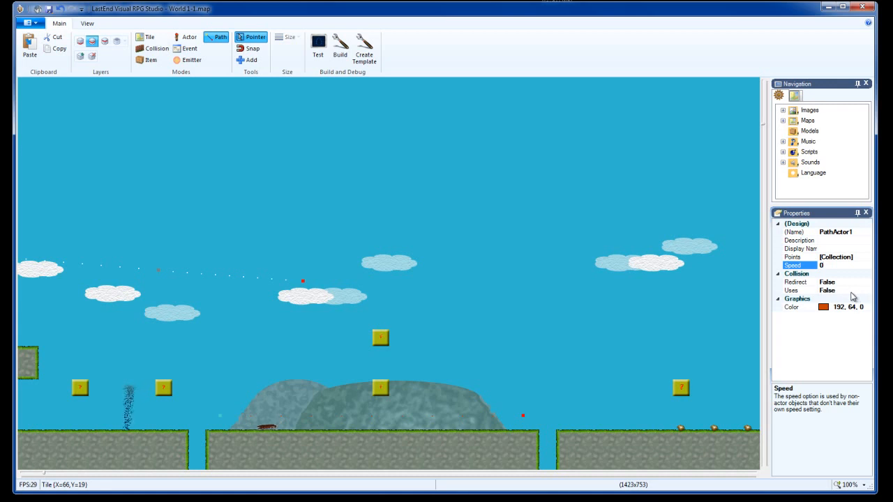
left_click(852, 291)
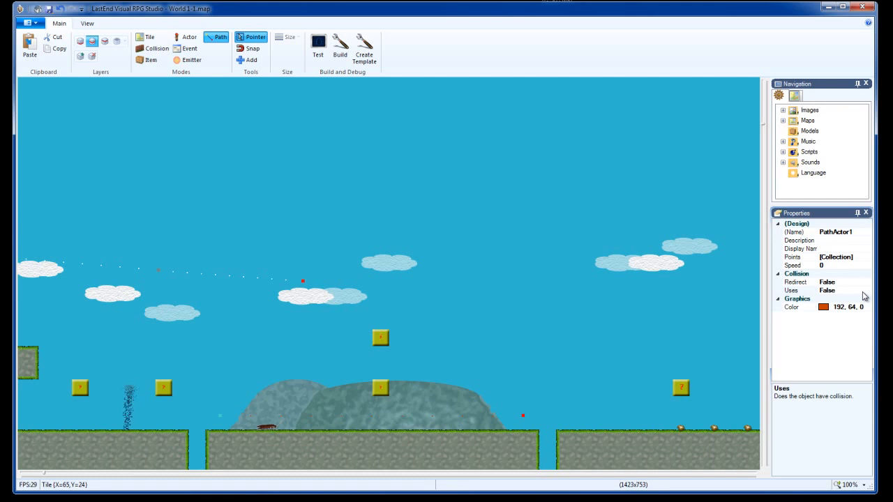
- Assign PathActor1 as the Path of the cockroach actor in its Artificial Intelligence properties
left_click(186, 37)
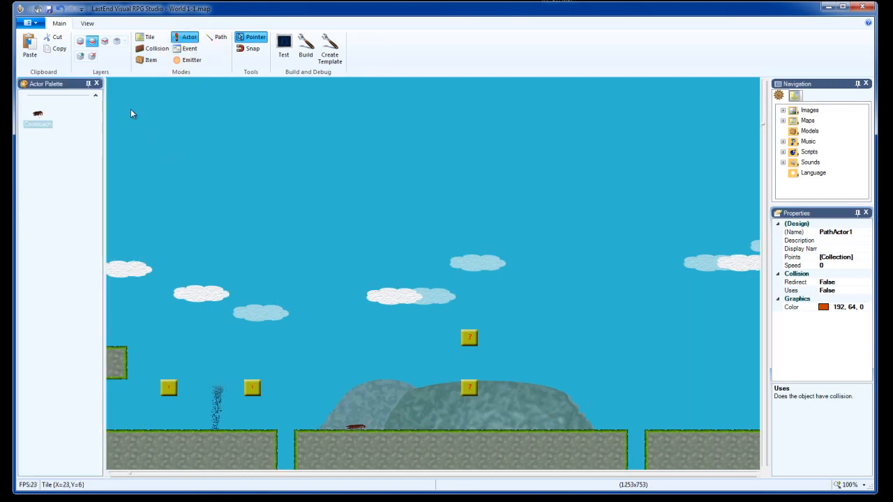
left_click(357, 425)
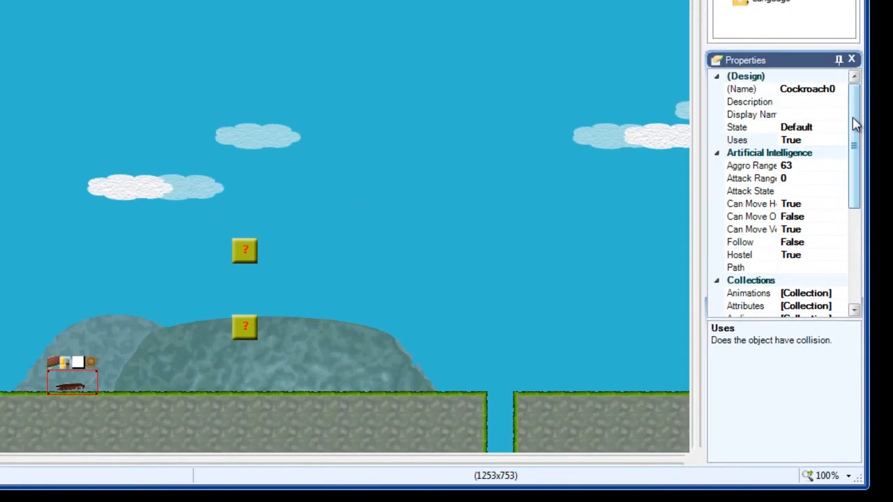
left_click_drag(850, 71, 843, 99)
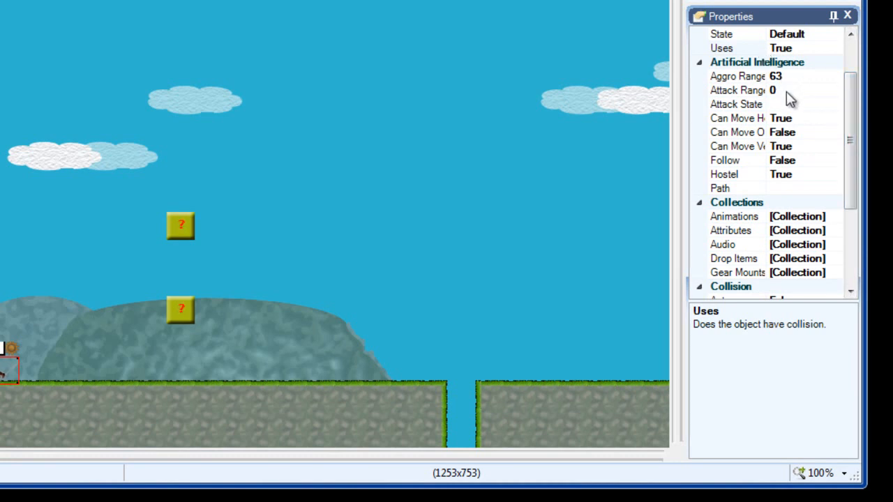
left_click_drag(686, 66, 578, 65)
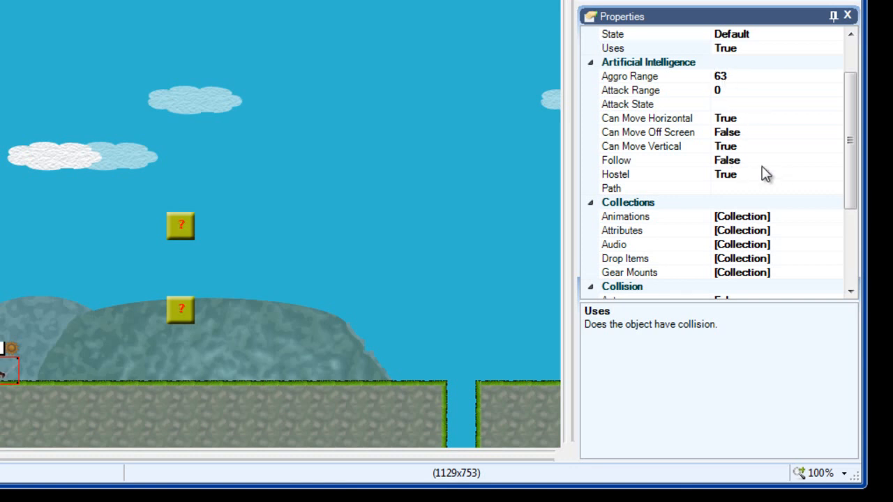
left_click(763, 189)
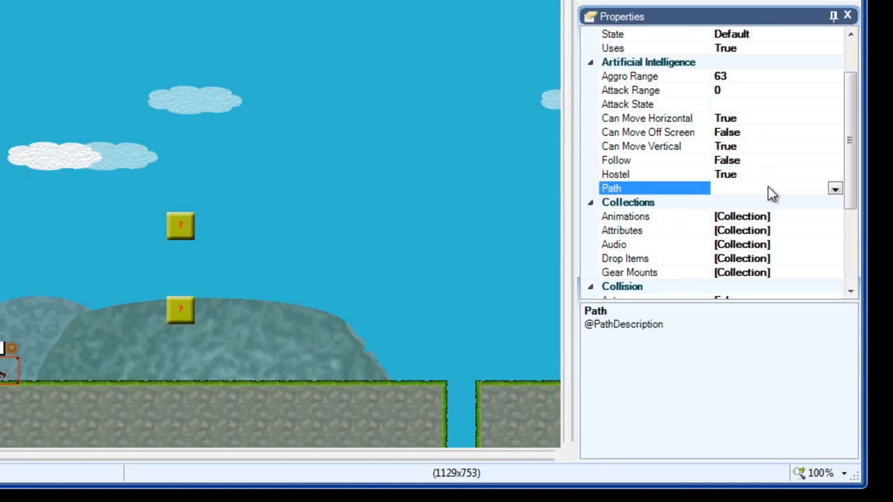
left_click(835, 189)
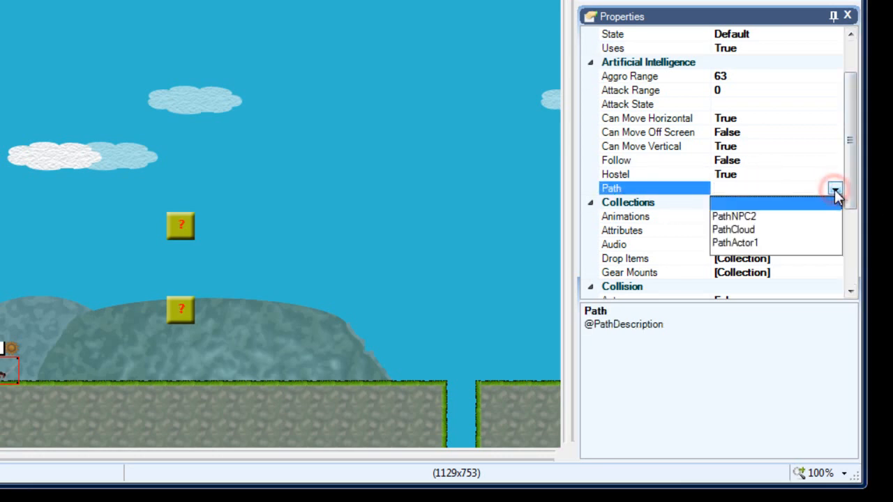
left_click(746, 244)
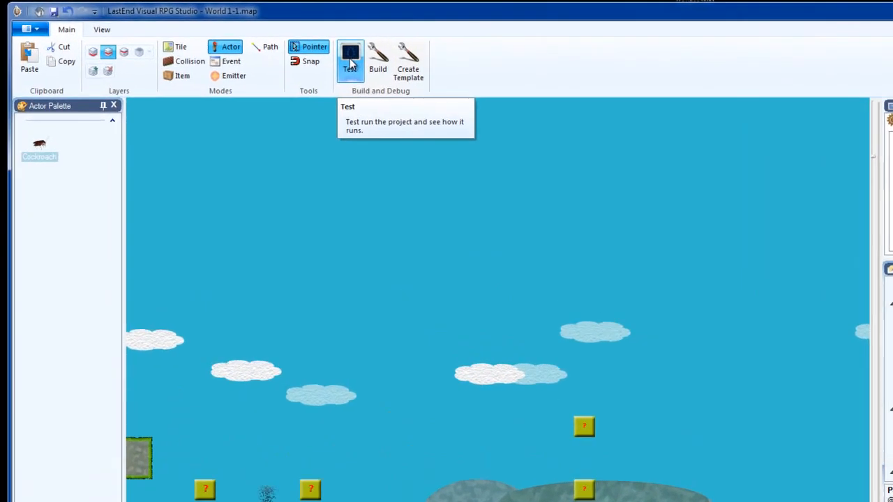
- Test-run the project and start the game from its Main Menu
left_click(287, 51)
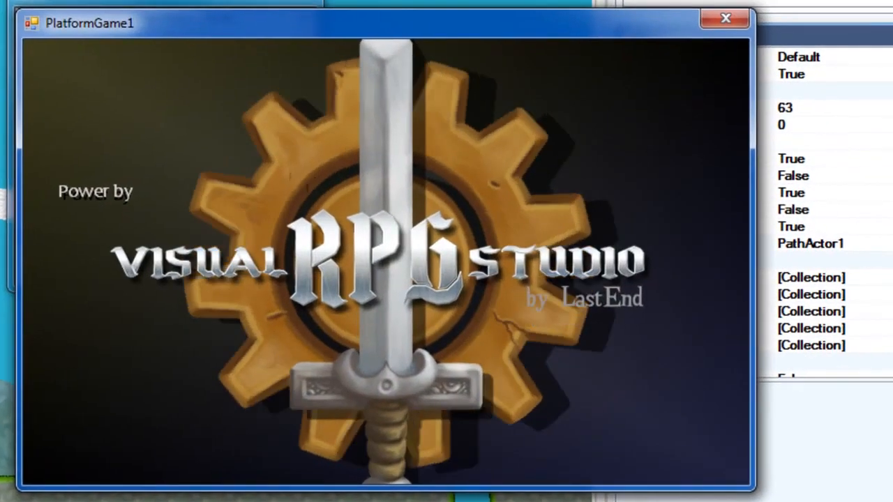
left_click(294, 23)
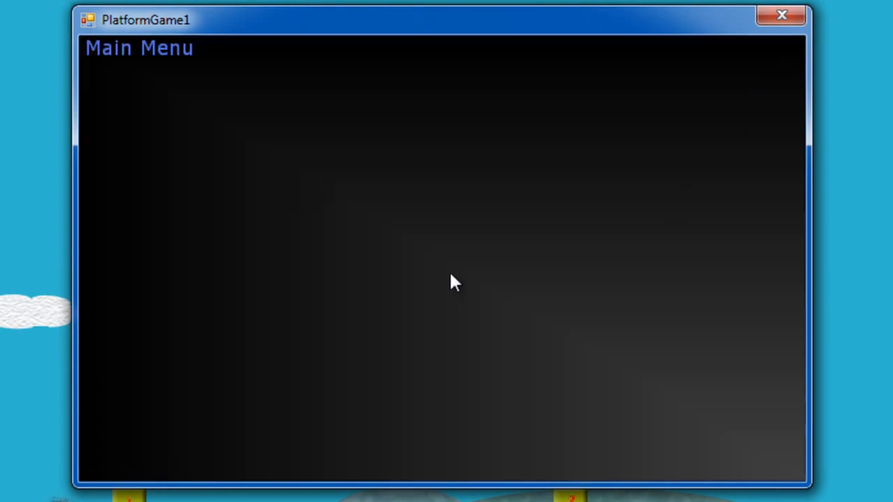
key("Return")
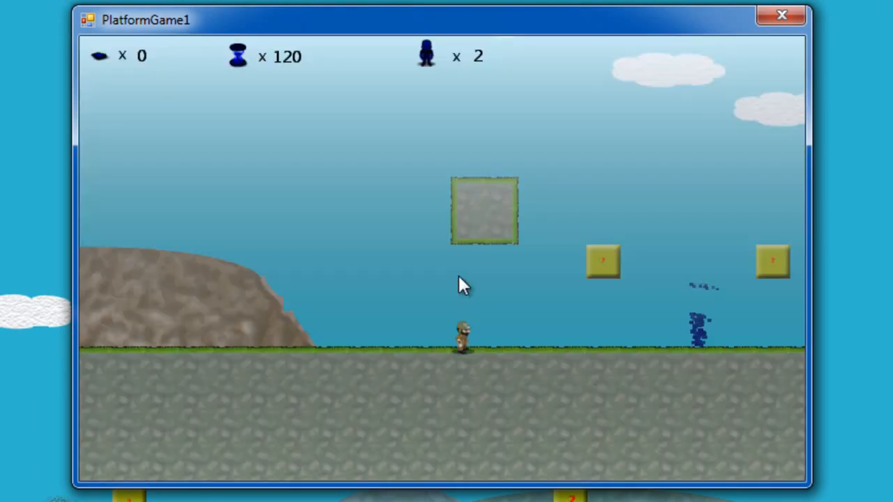
- Play the character past the particle fountain and hit the first two question blocks from below
key("Right")
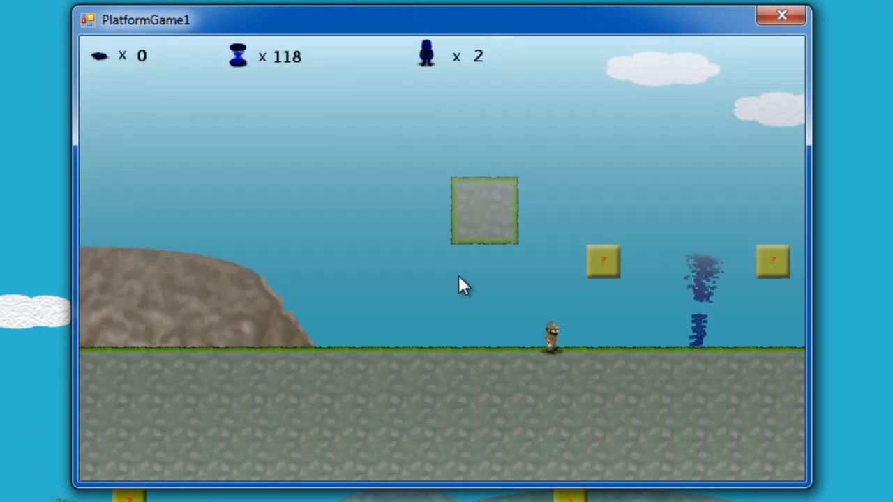
key("Right")
key("space")
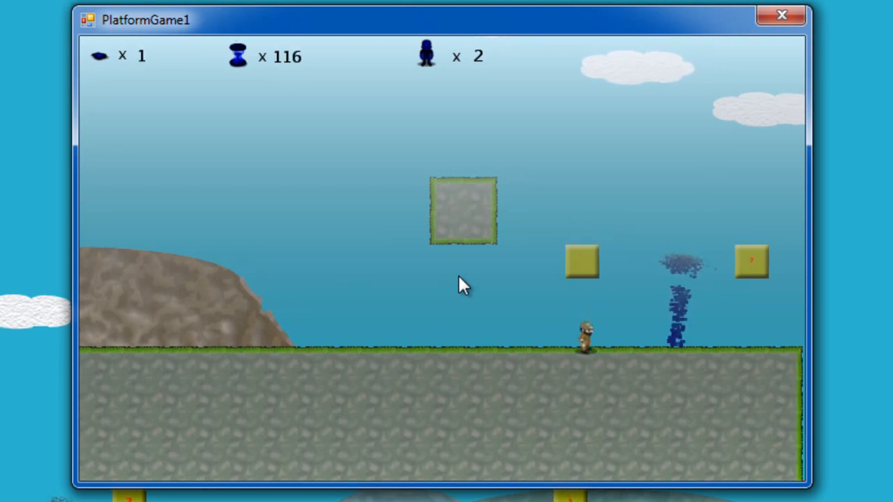
key("Right")
key("space")
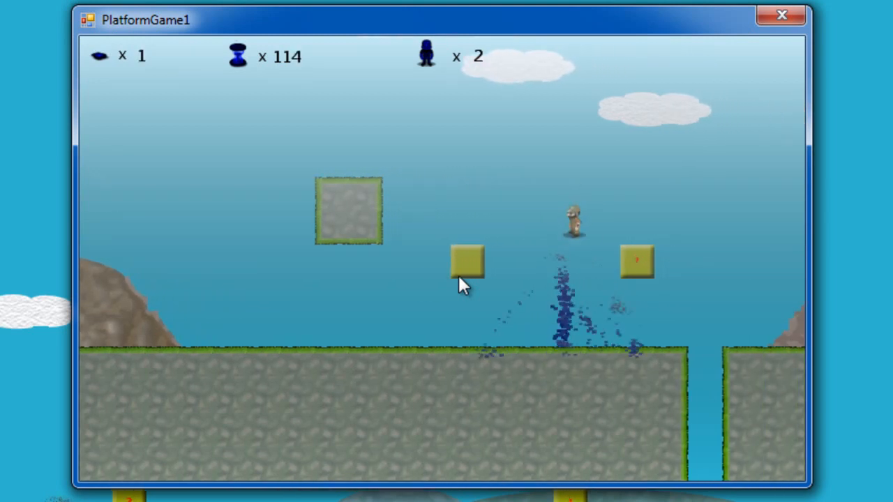
key("Right")
key("space")
key("Right")
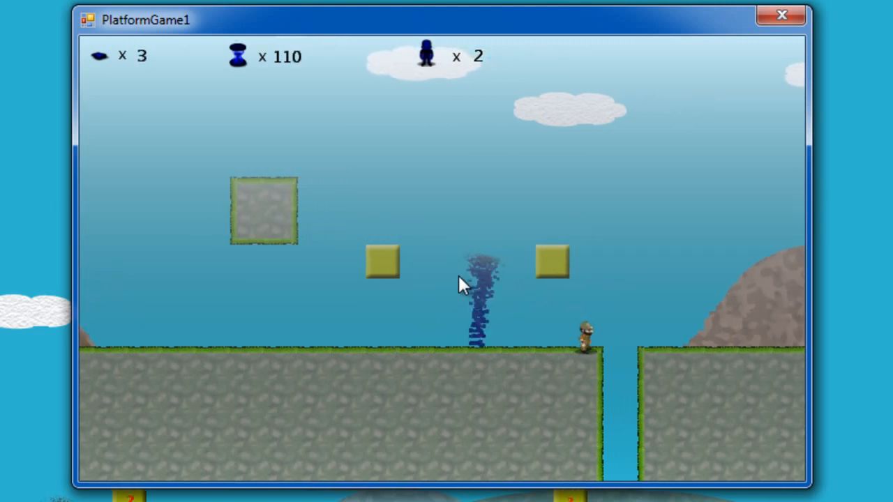
- Jump the character across the first gap and advance toward the patrolling cockroach
key("Right")
key("space")
key("Right")
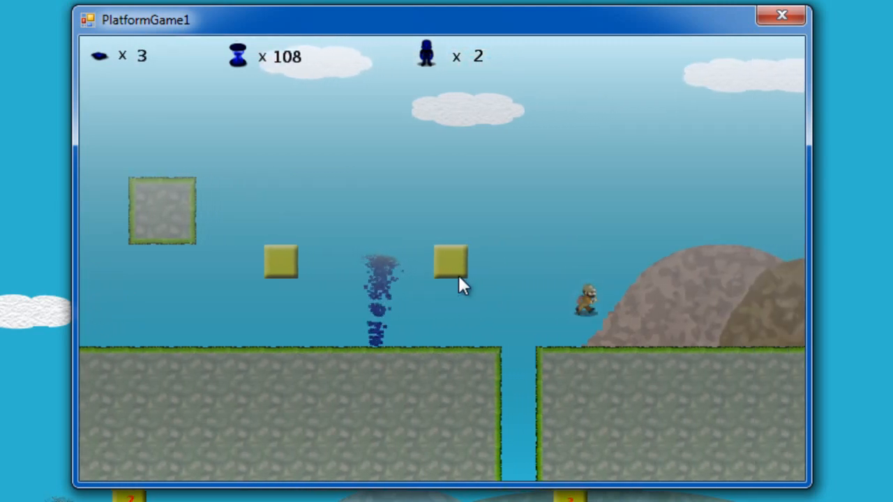
key("Right")
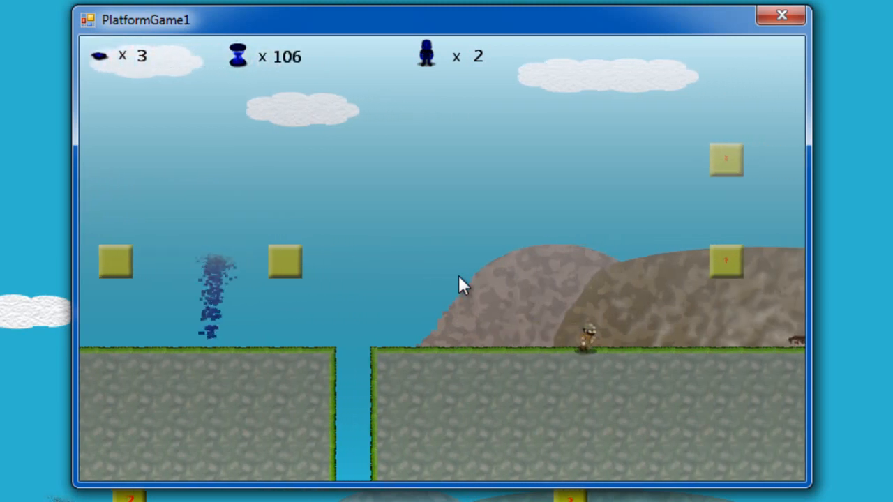
- Retreat from the cockroach across the gap, return, and follow it along its ground patrol path
key("Left")
key("Left")
key("space")
key("Right")
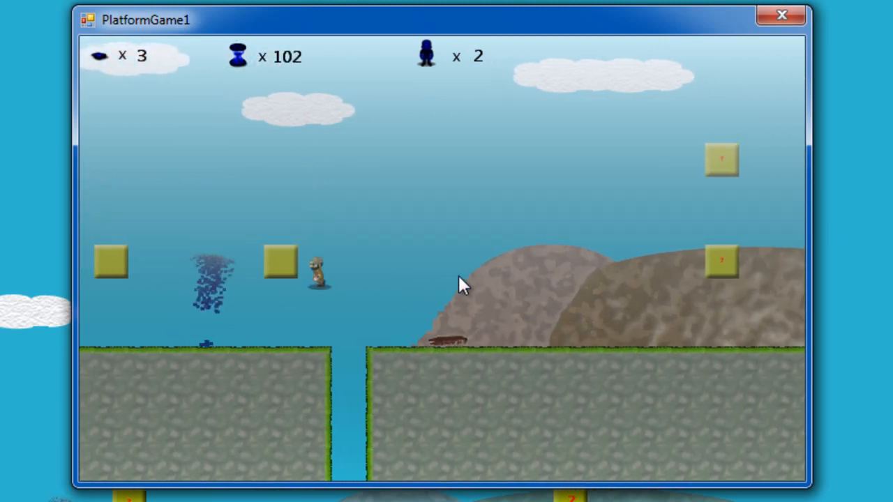
key("space")
key("Right")
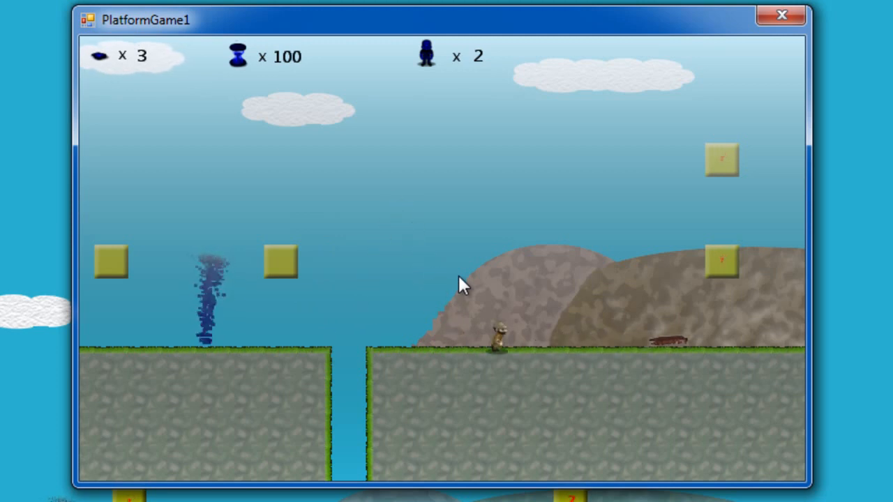
key("Left")
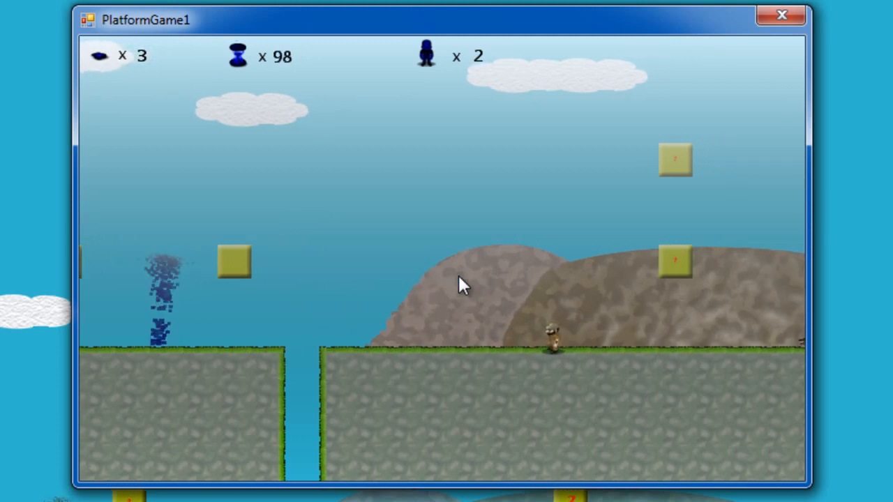
key("Left")
key("Right")
key("Right")
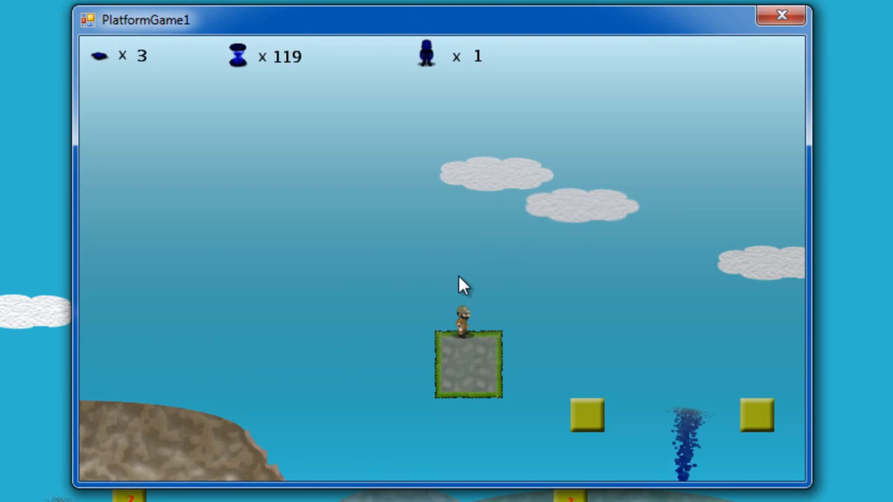
- Bring the character from the floating stone block back across the gap to the cockroach's platform
key("Up")
key("Right")
key("Right")
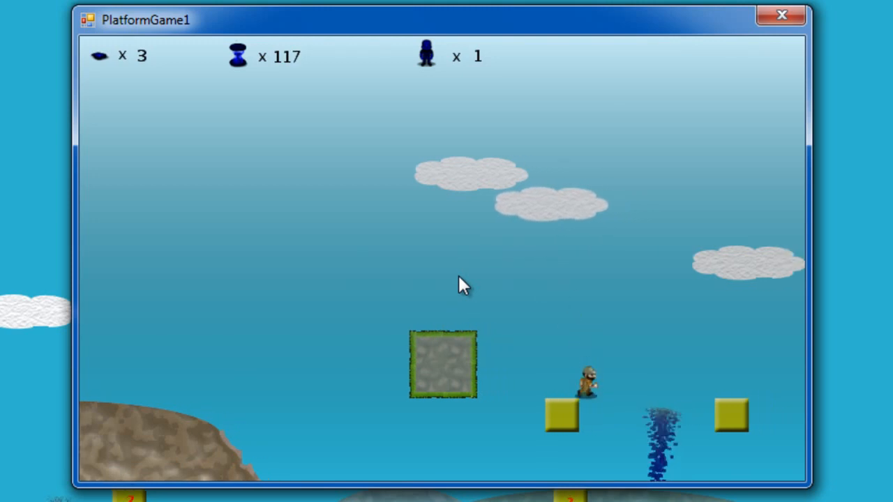
key("Right")
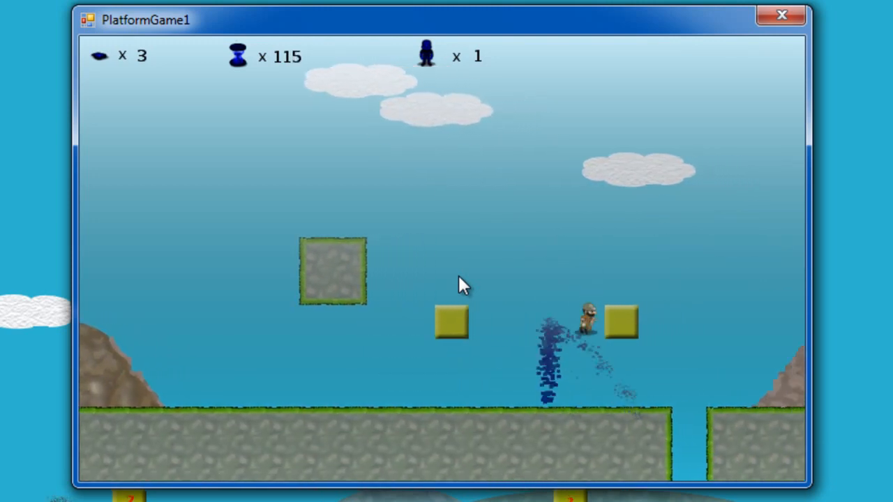
key("Right")
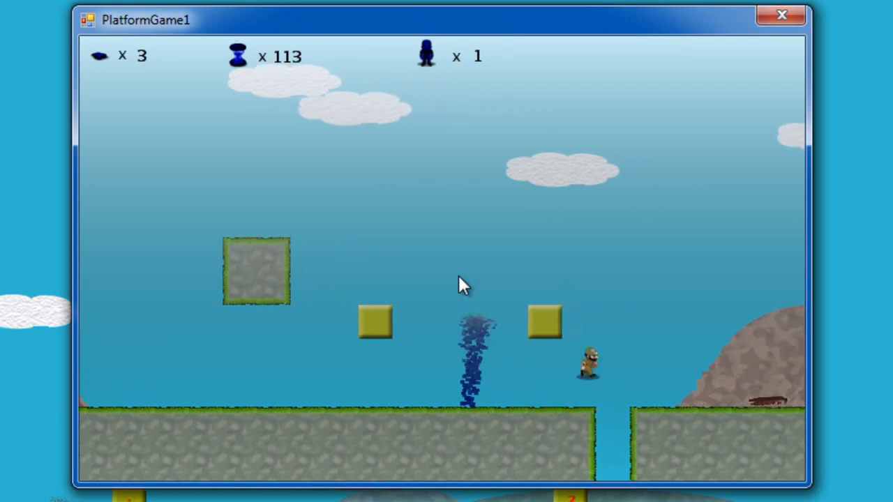
key("Up")
key("Right")
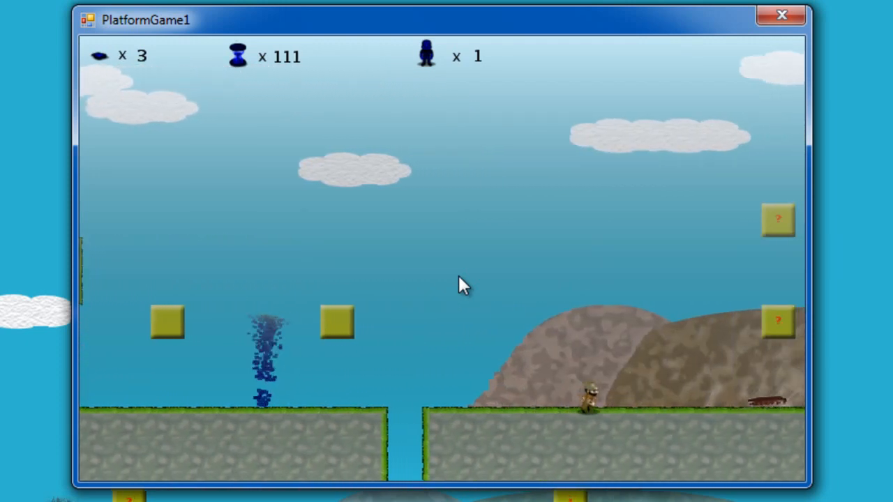
- Dodge the patrolling cockroach in front of the hills and jump on it to squash it
key("Left")
key("Right")
key("Left")
key("Right")
key("Right")
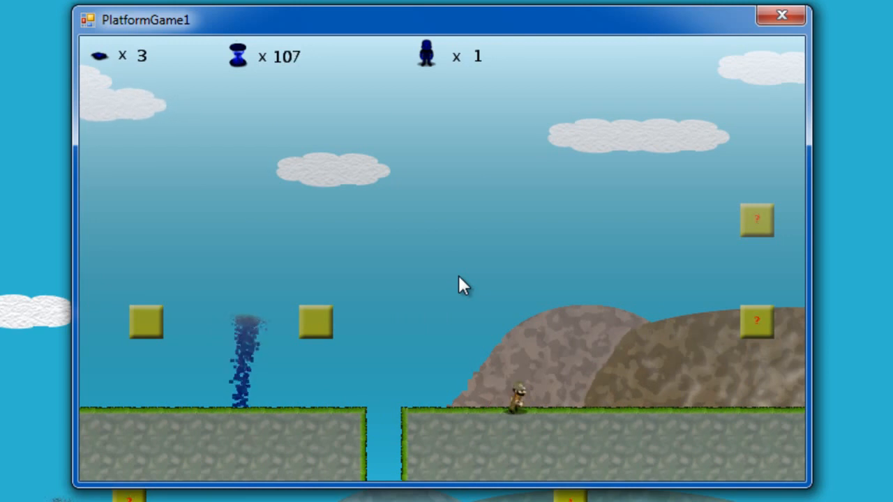
key("Left")
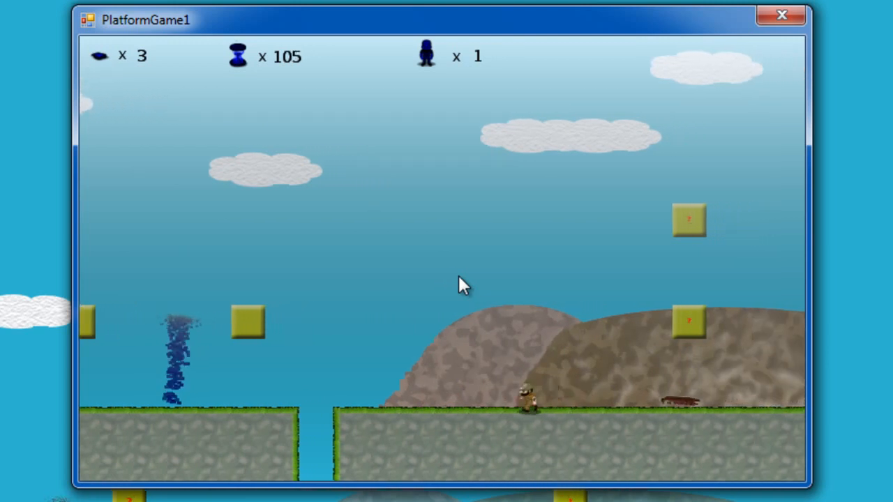
key("space")
key("Right")
key("Left")
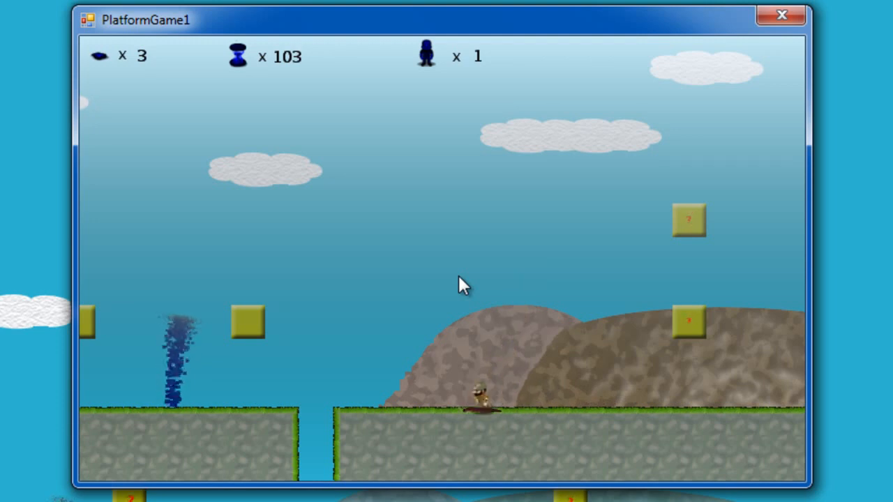
- Hit the two stacked question blocks above the hills and jump the character above the upper one
key("Right")
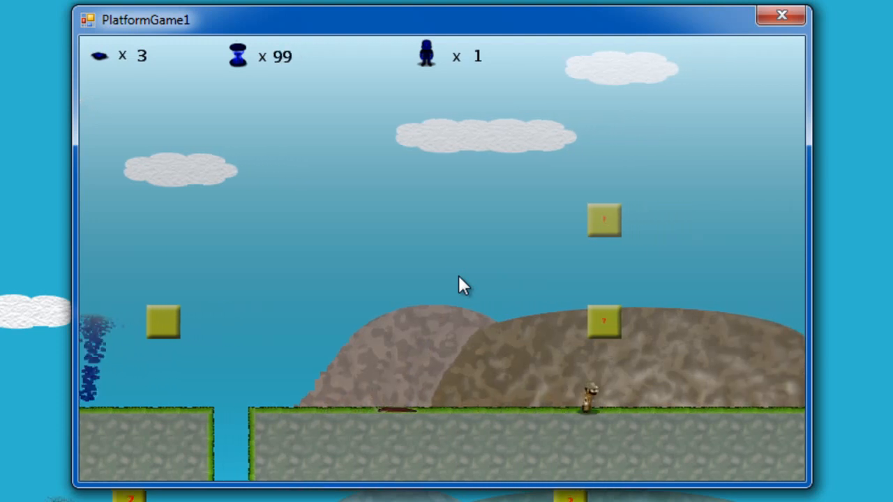
key("space")
key("space")
key("Right")
key("space")
key("Left")
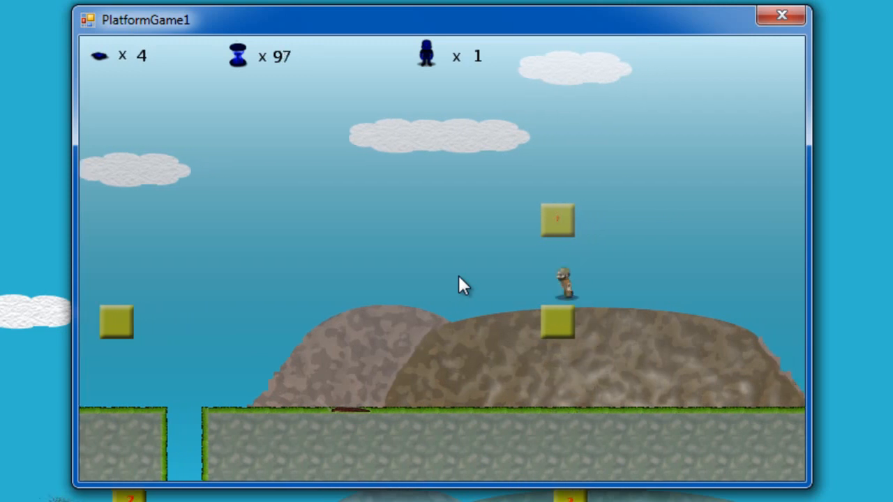
key("Right")
key("space")
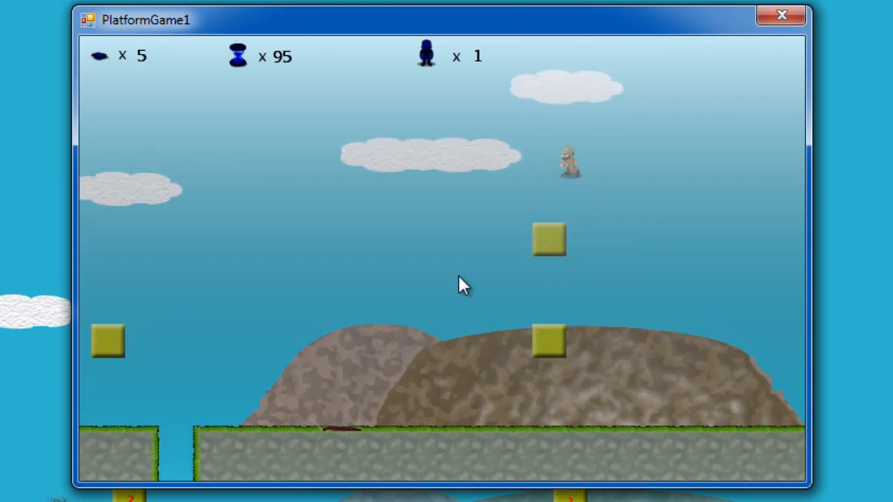